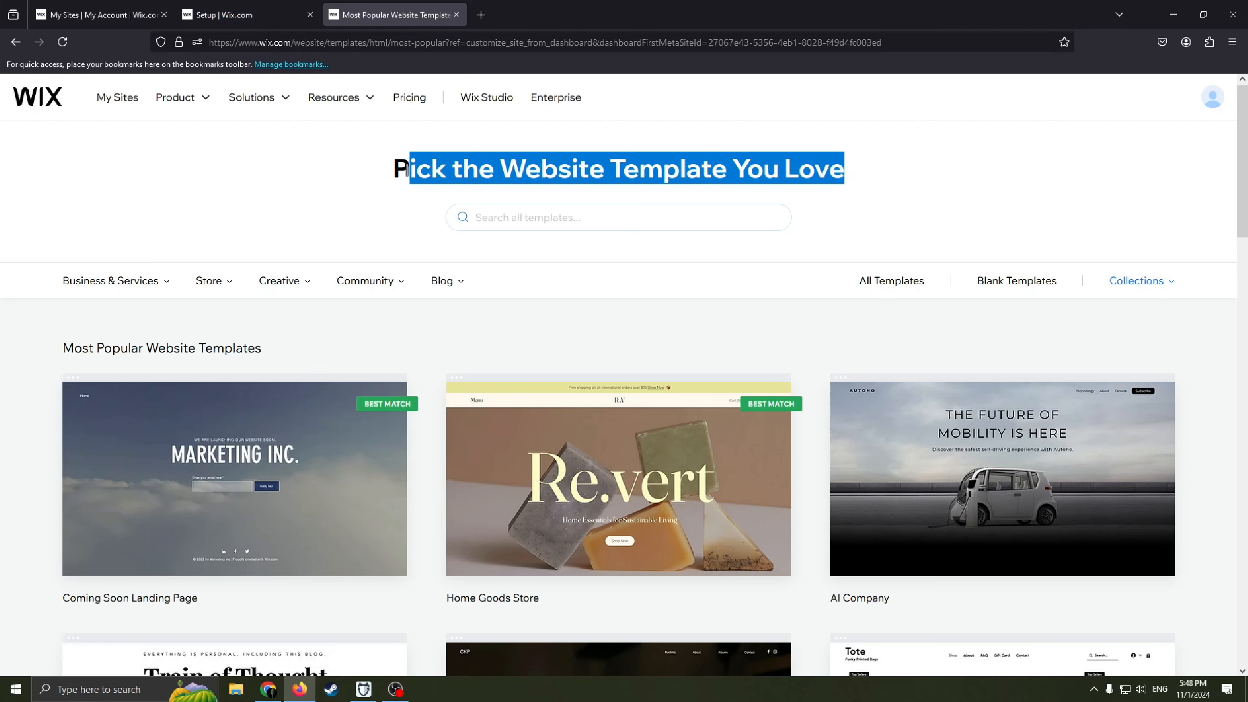
pyautogui.click(830, 176)
pyautogui.moveTo(816, 160); pyautogui.dragTo(492, 197)
pyautogui.click(634, 162)
pyautogui.moveTo(700, 169); pyautogui.dragTo(523, 174)
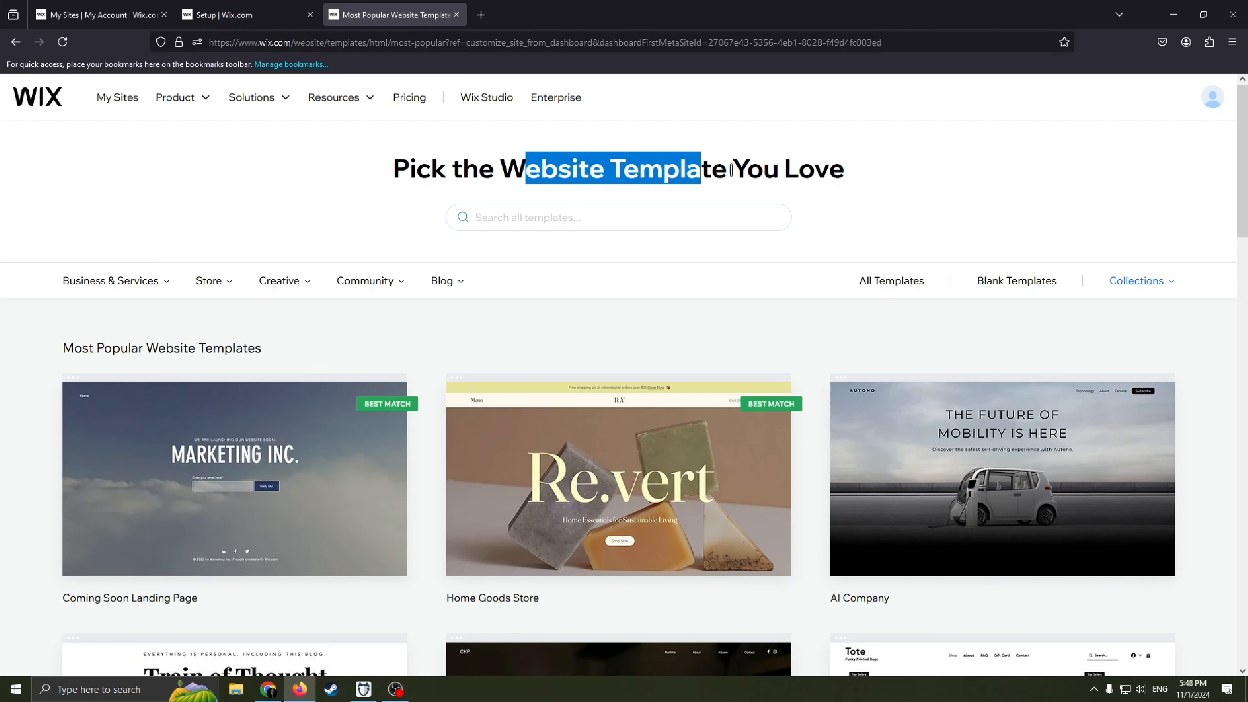
pyautogui.moveTo(763, 170); pyautogui.dragTo(724, 182)
pyautogui.click(710, 177)
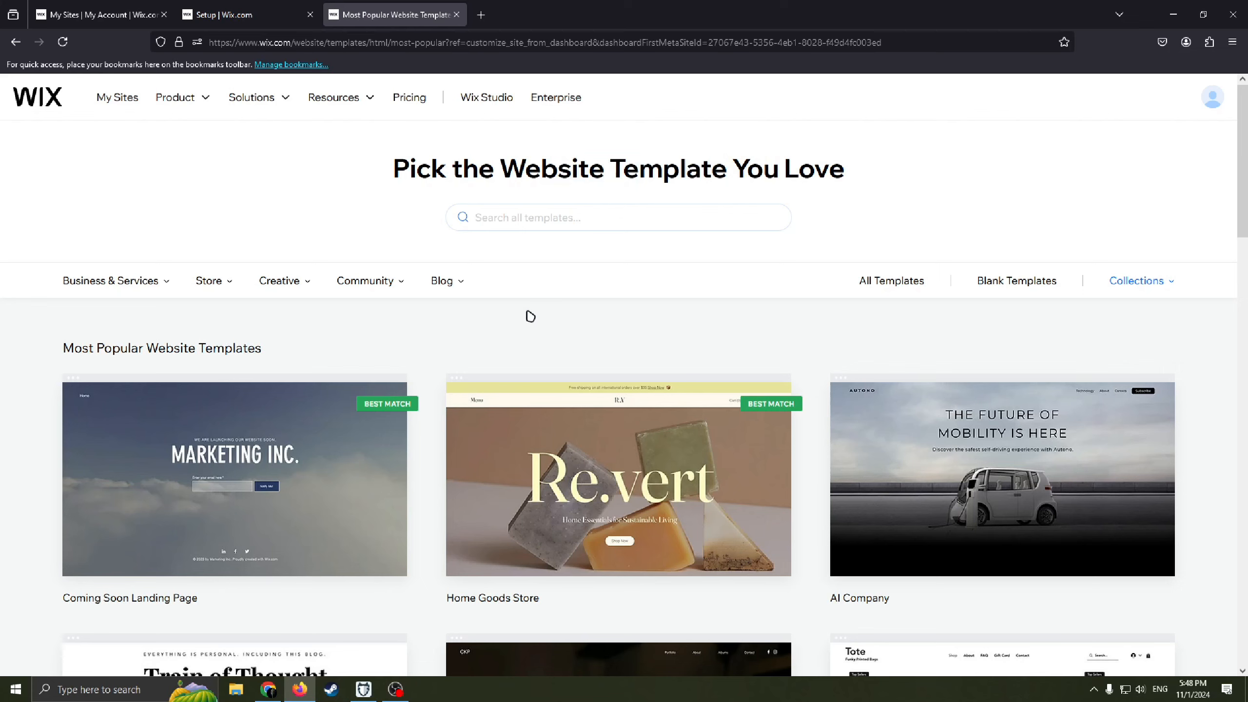
pyautogui.moveTo(179, 353); pyautogui.dragTo(64, 349)
pyautogui.click(188, 348)
pyautogui.moveTo(248, 348); pyautogui.dragTo(412, 404)
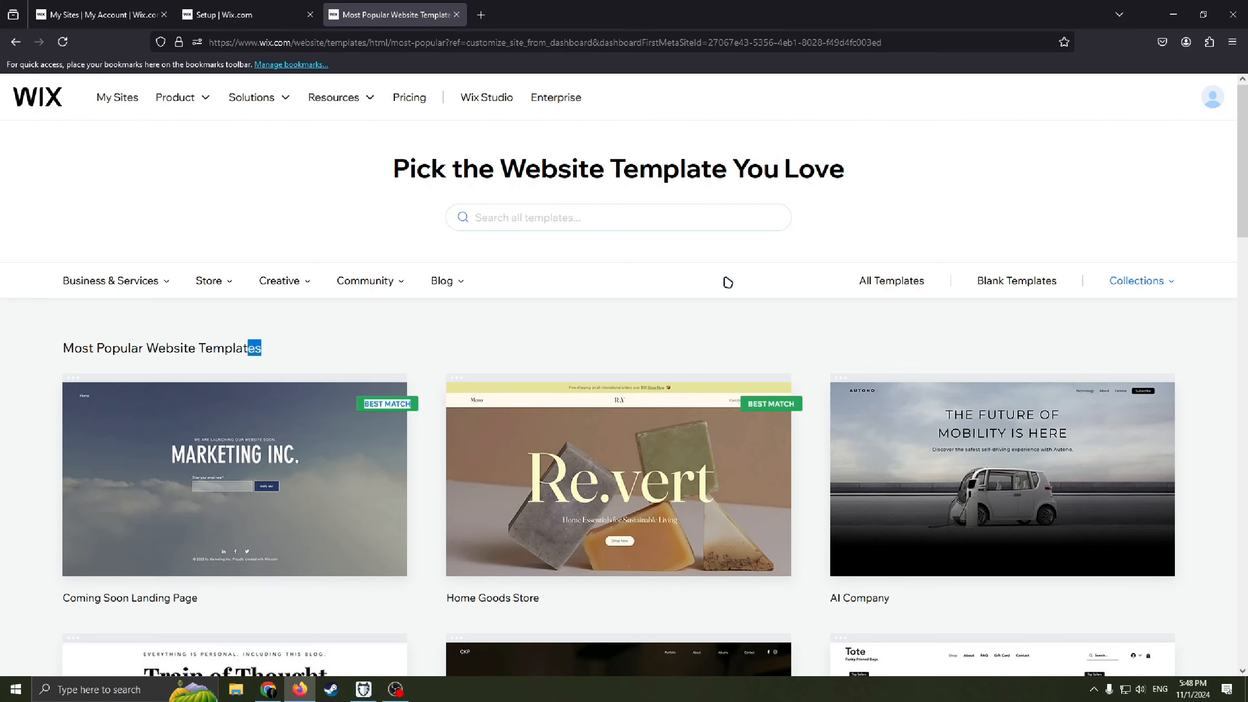
# Show the blank website templates, and search all templates for "Travel blog"
pyautogui.click(1027, 281)
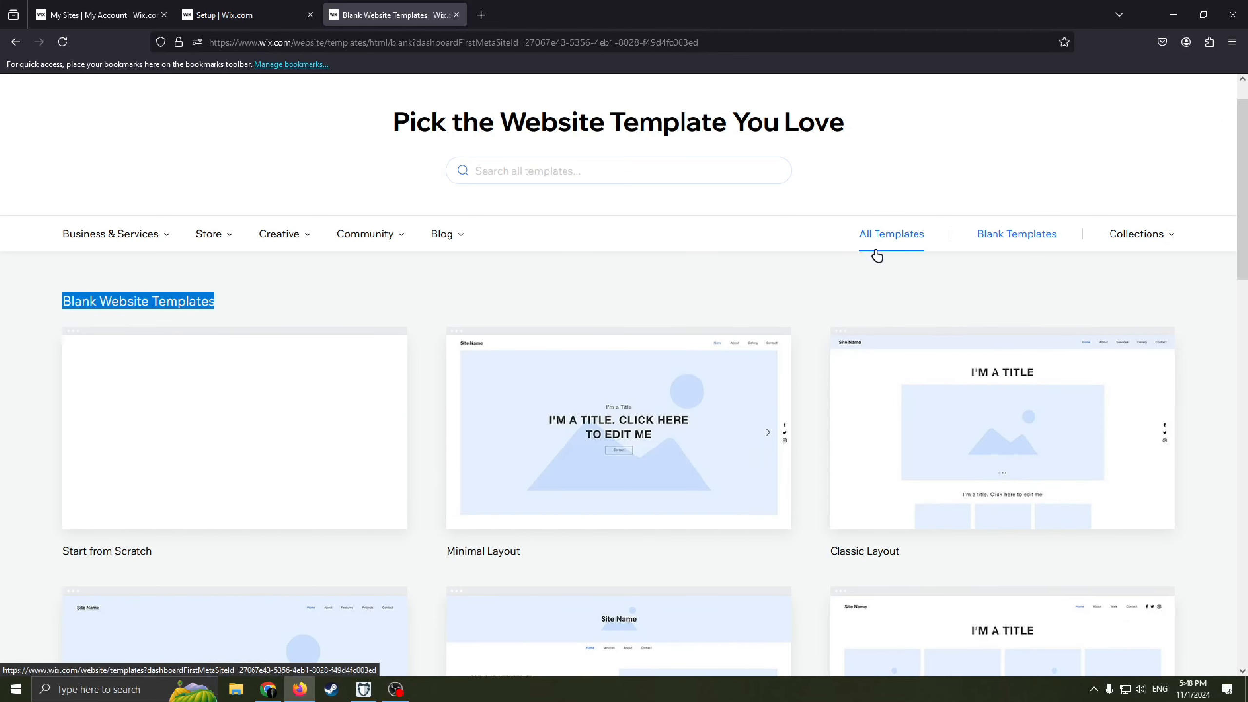
pyautogui.moveTo(439, 240)
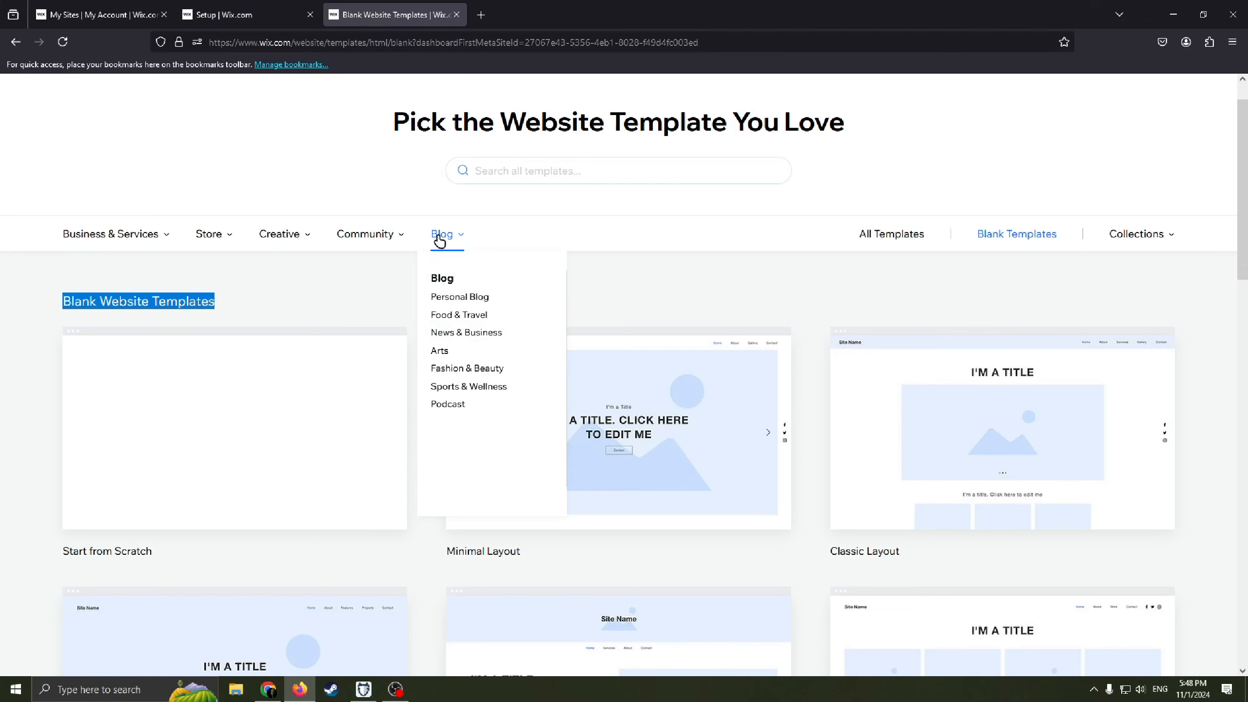
pyautogui.click(541, 179)
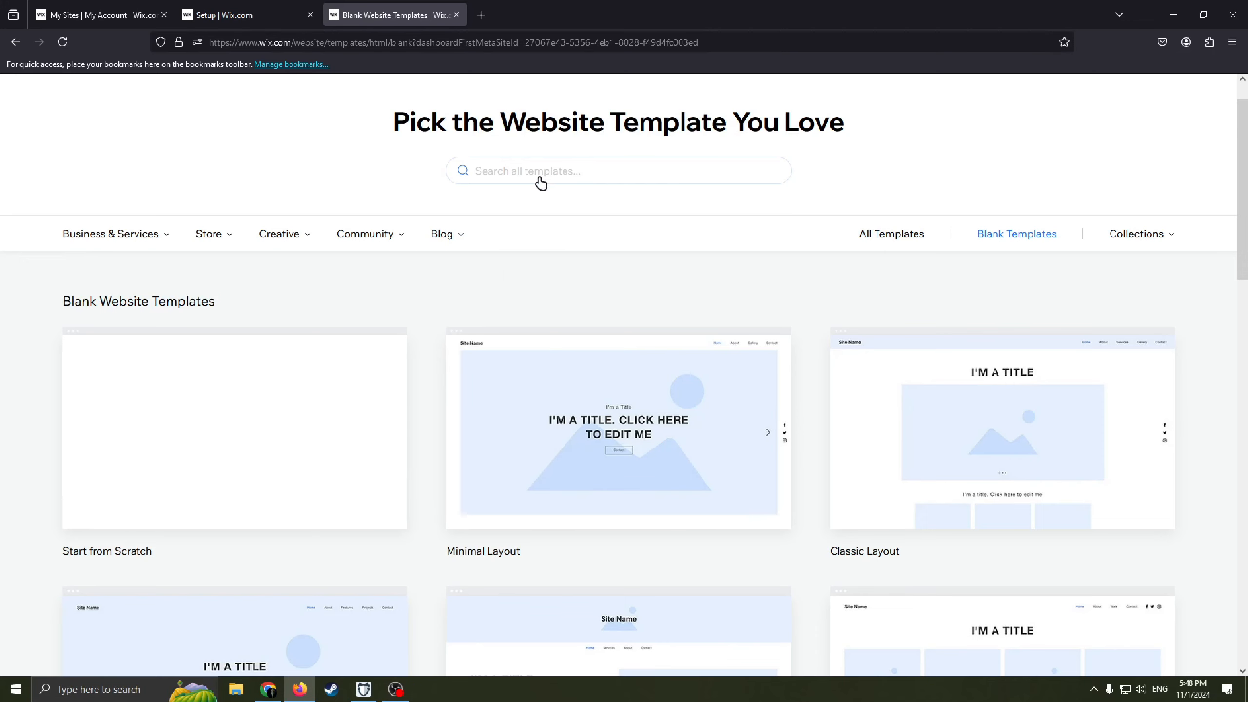
pyautogui.scroll(1, 614, 255)
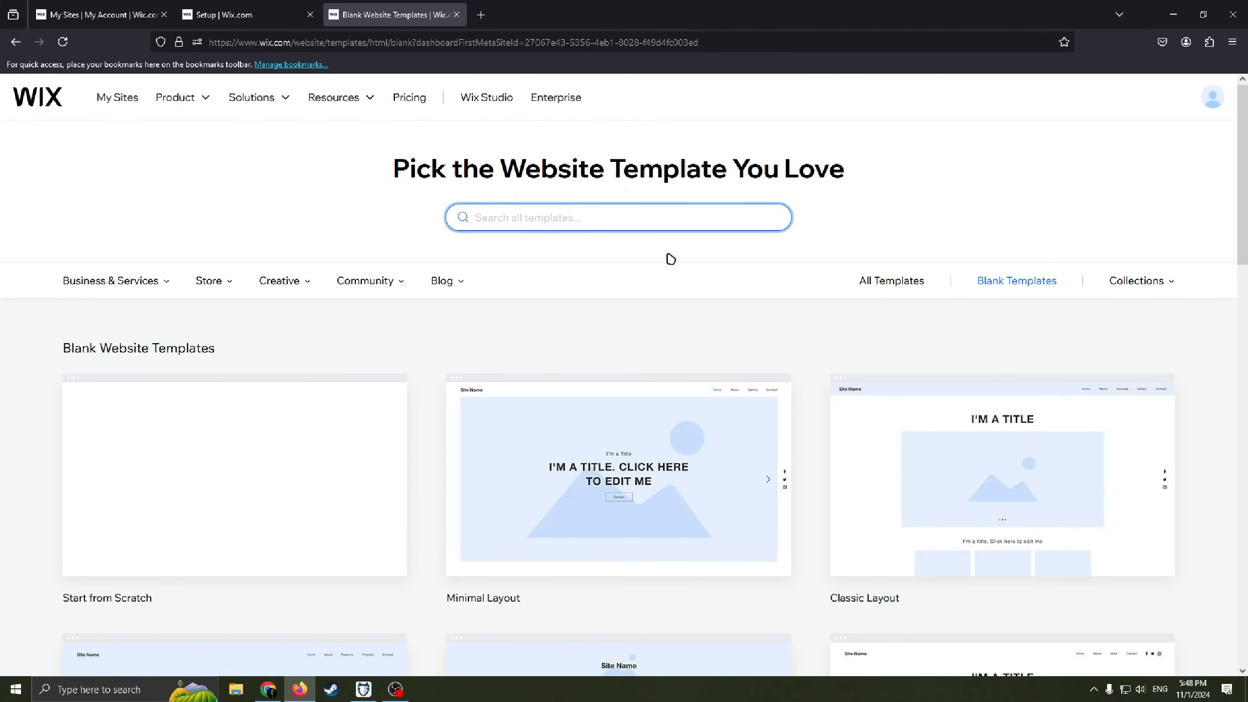
pyautogui.write('Tra')
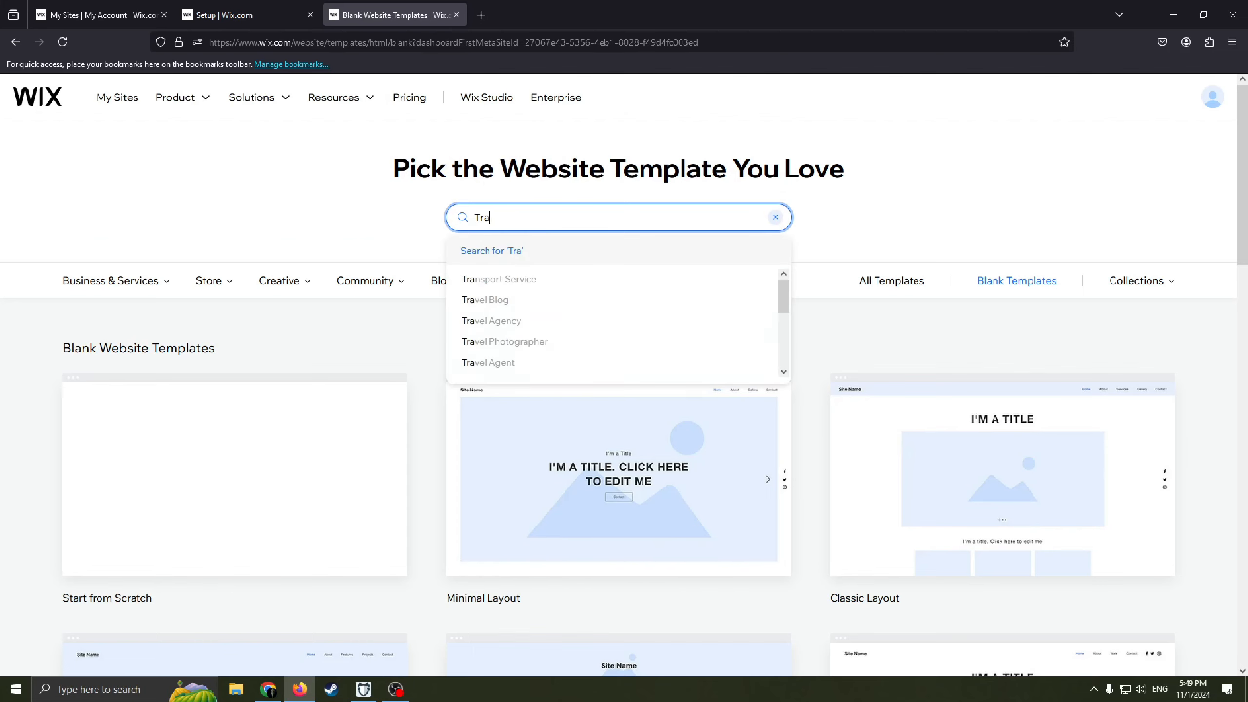
pyautogui.write('vel blog')
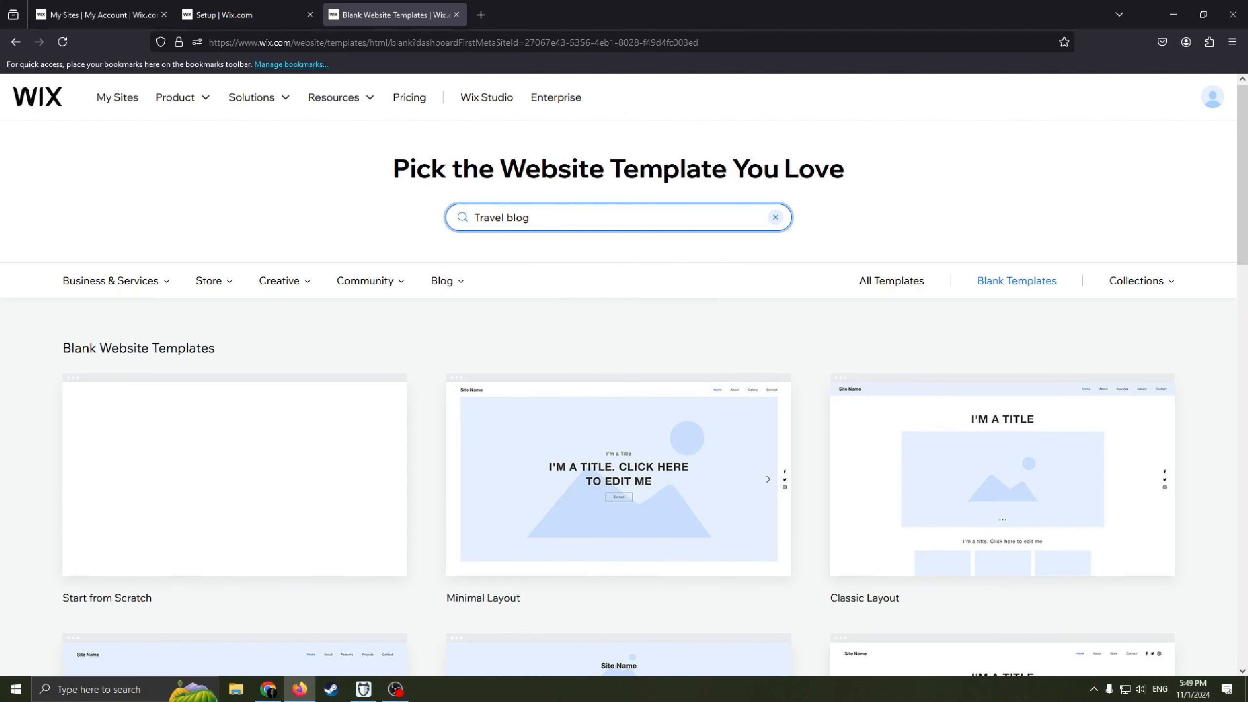
pyautogui.press('Return')
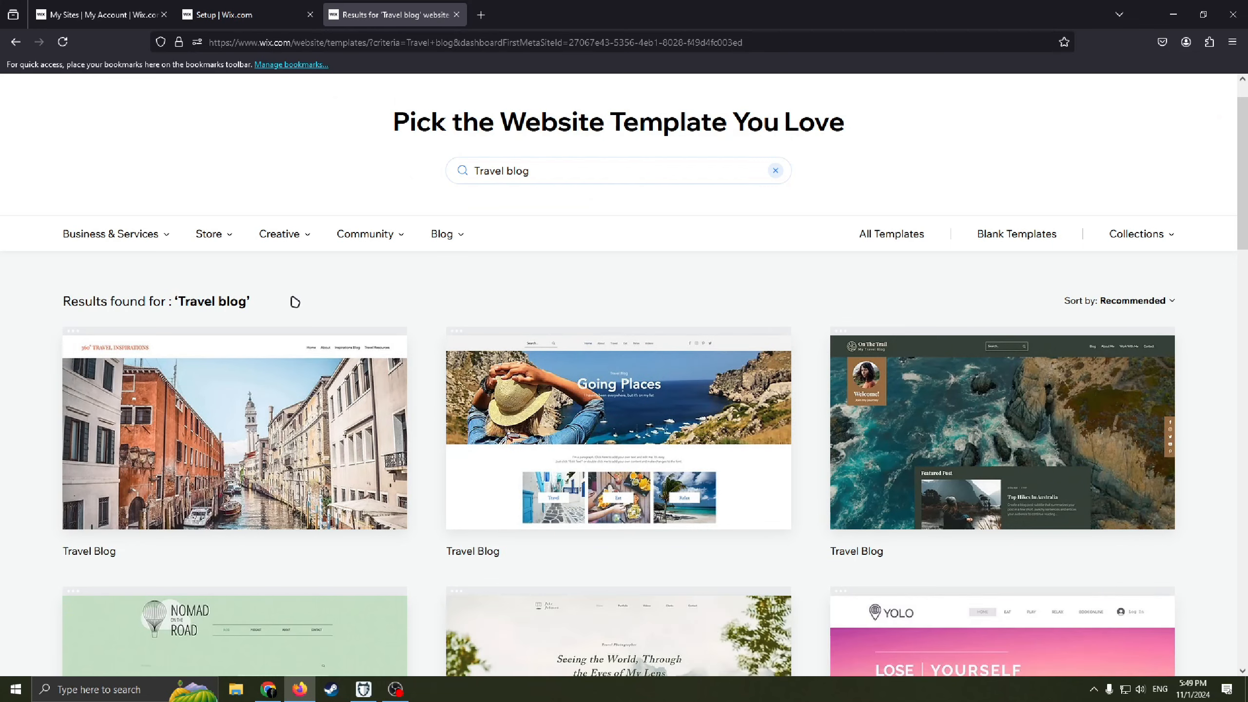
# Look through the first page of template results for "Travel blog"
pyautogui.scroll(-4, 385, 440)
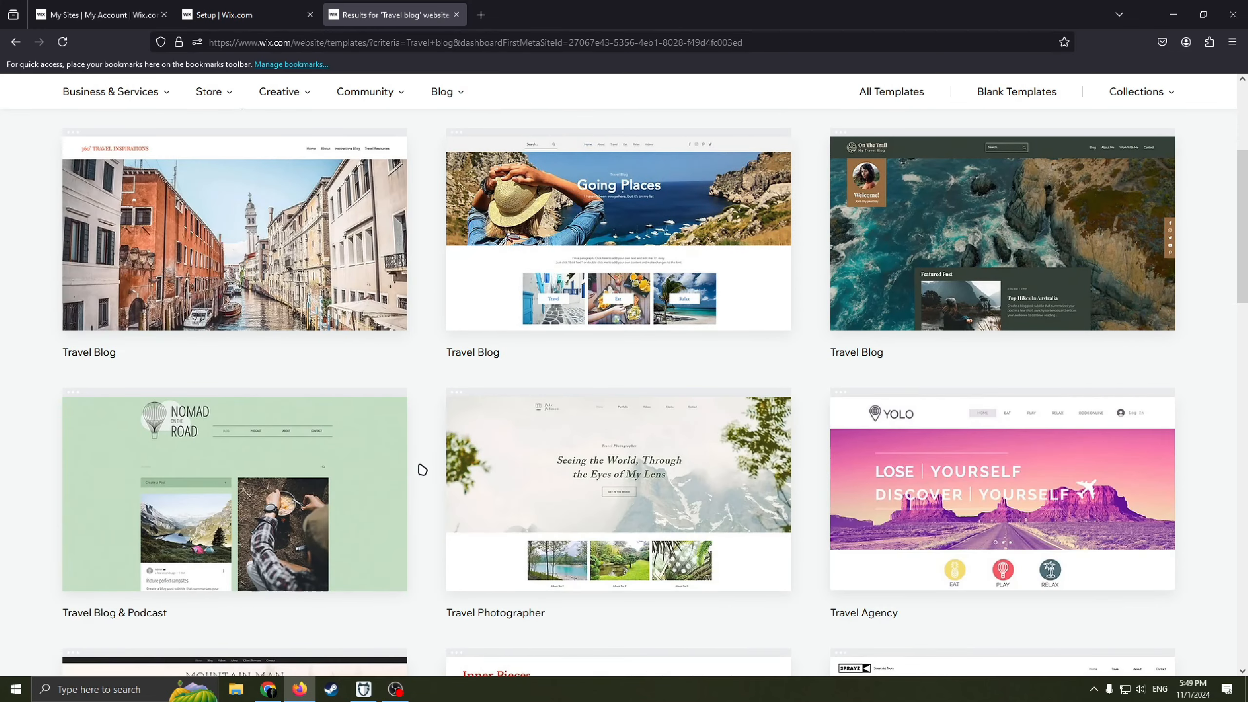
pyautogui.scroll(-15, 428, 472)
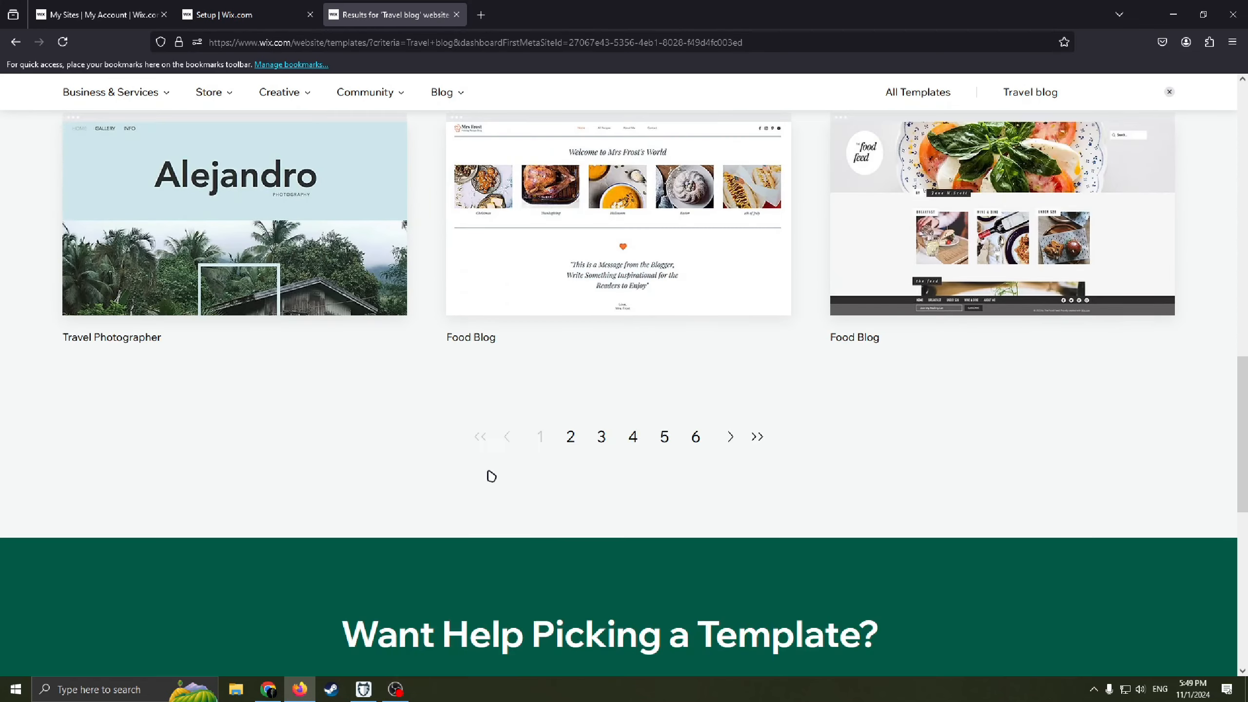
pyautogui.scroll(15, 492, 476)
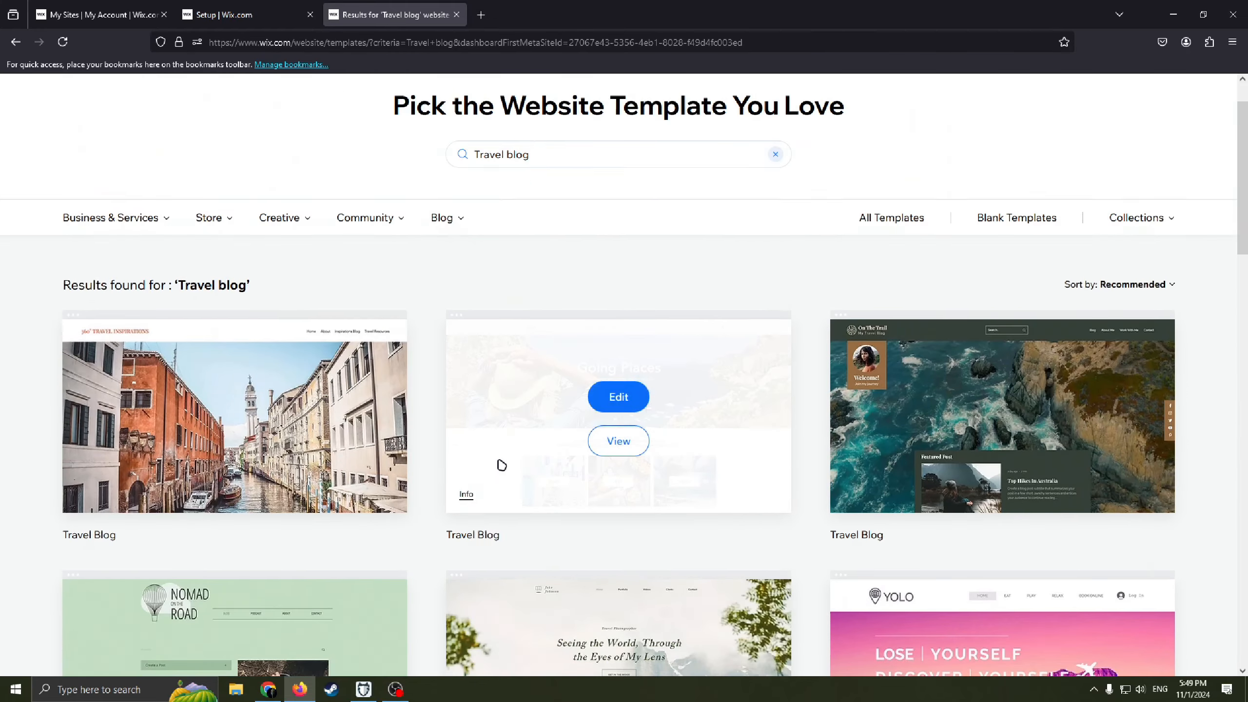
pyautogui.scroll(2, 346, 399)
pyautogui.scroll(-15, 669, 432)
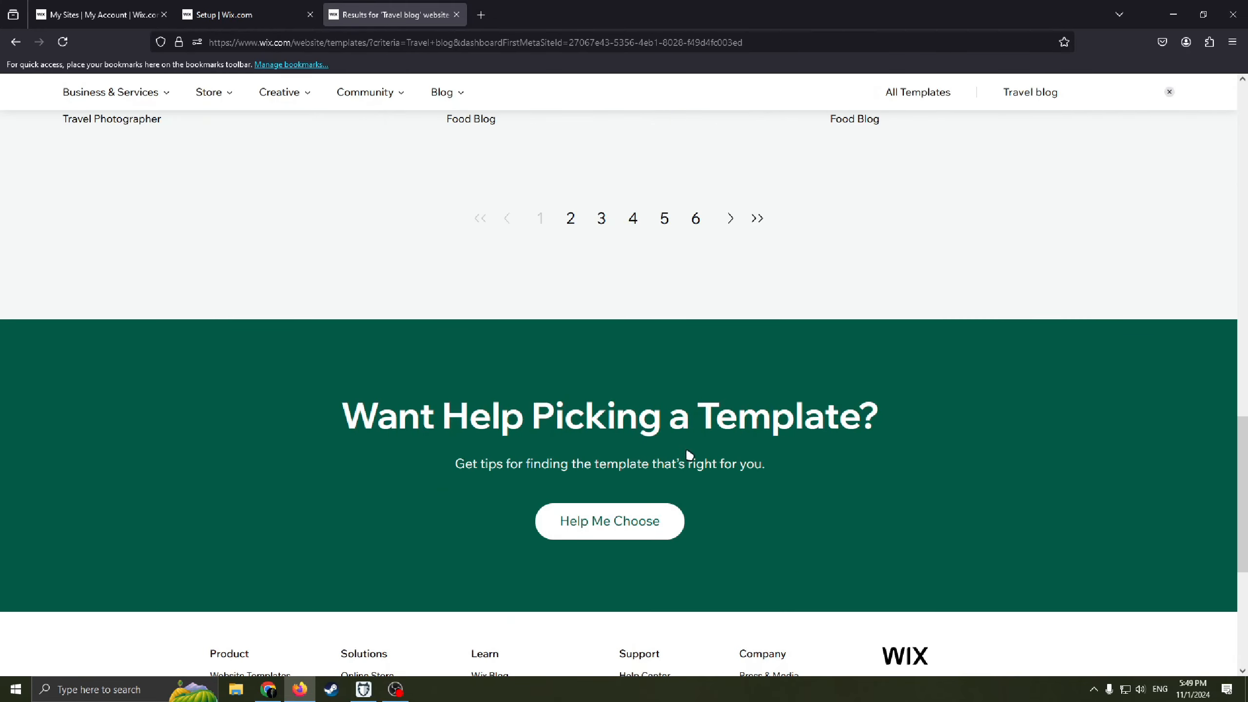
pyautogui.scroll(5, 689, 455)
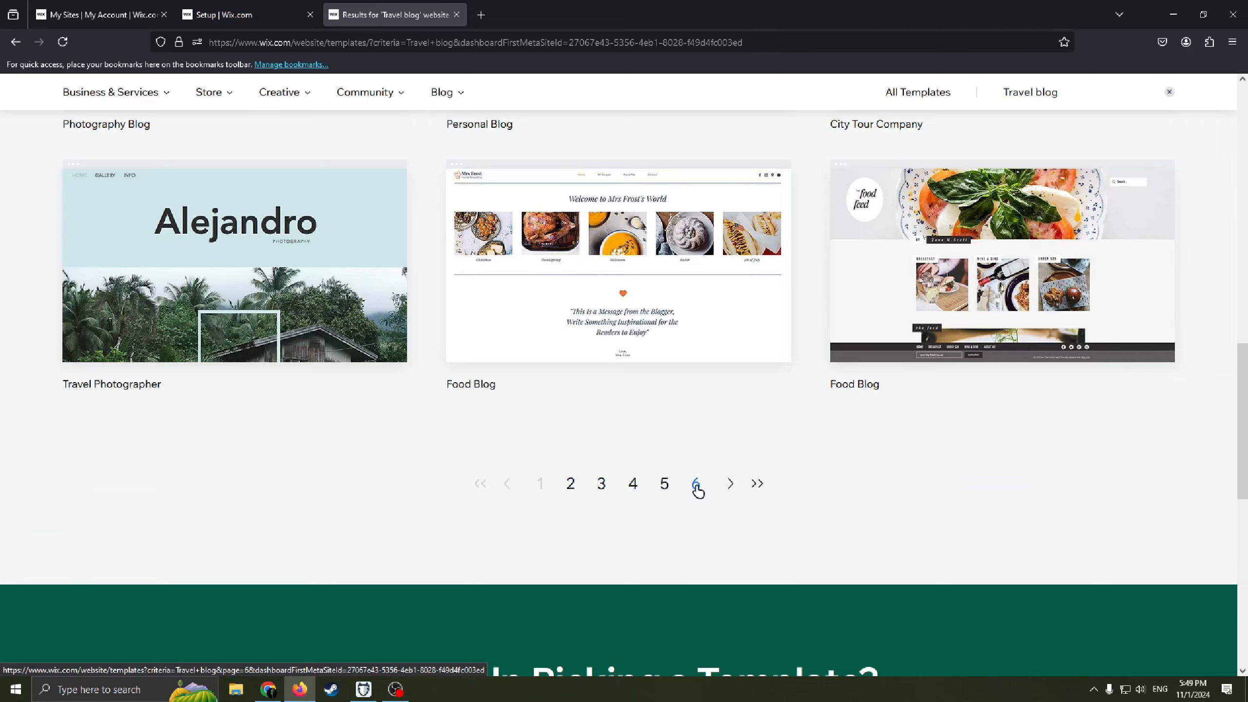
pyautogui.scroll(10, 698, 487)
pyautogui.scroll(7, 563, 381)
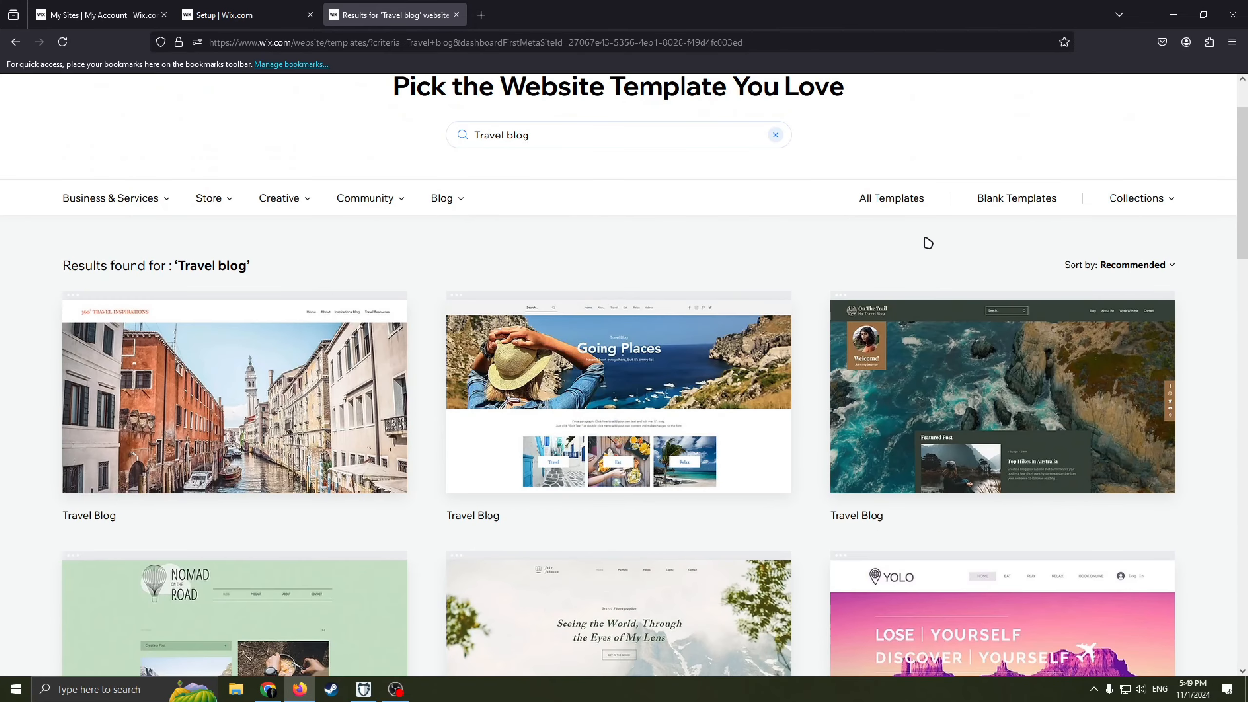
# Sort the "Travel blog" results by Top Templates and look through the reordered designs
pyautogui.click(1127, 267)
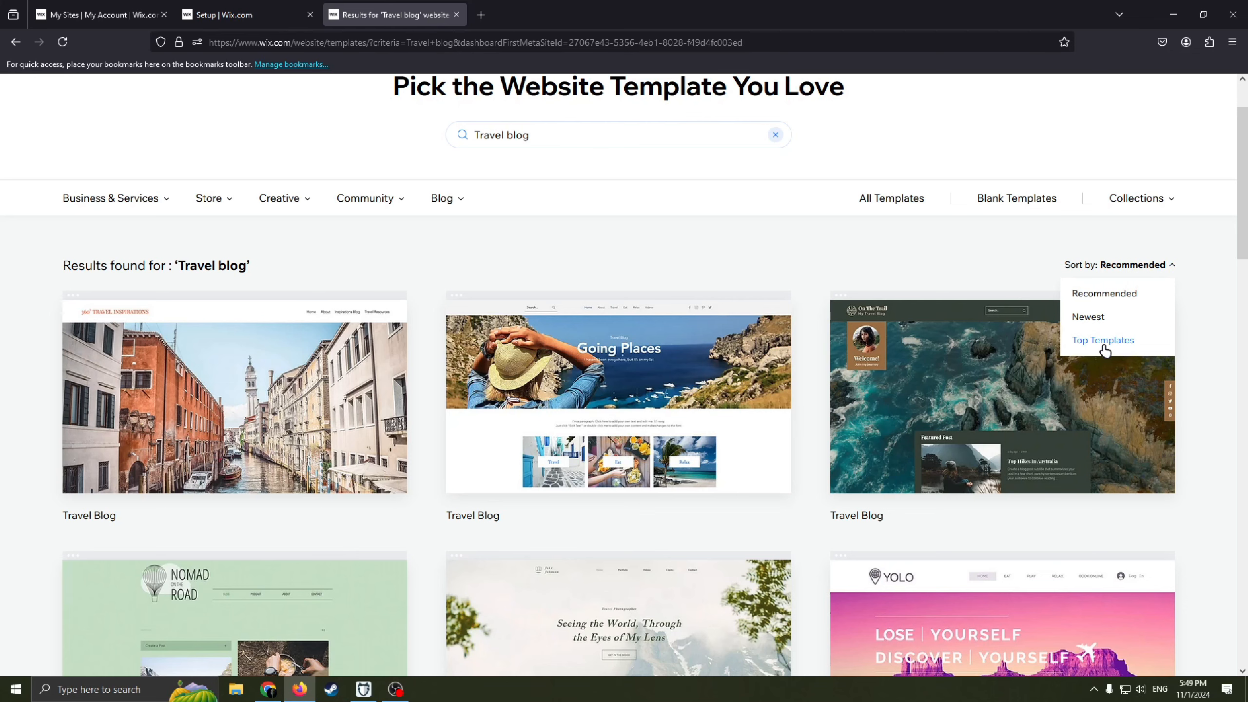
pyautogui.click(1089, 341)
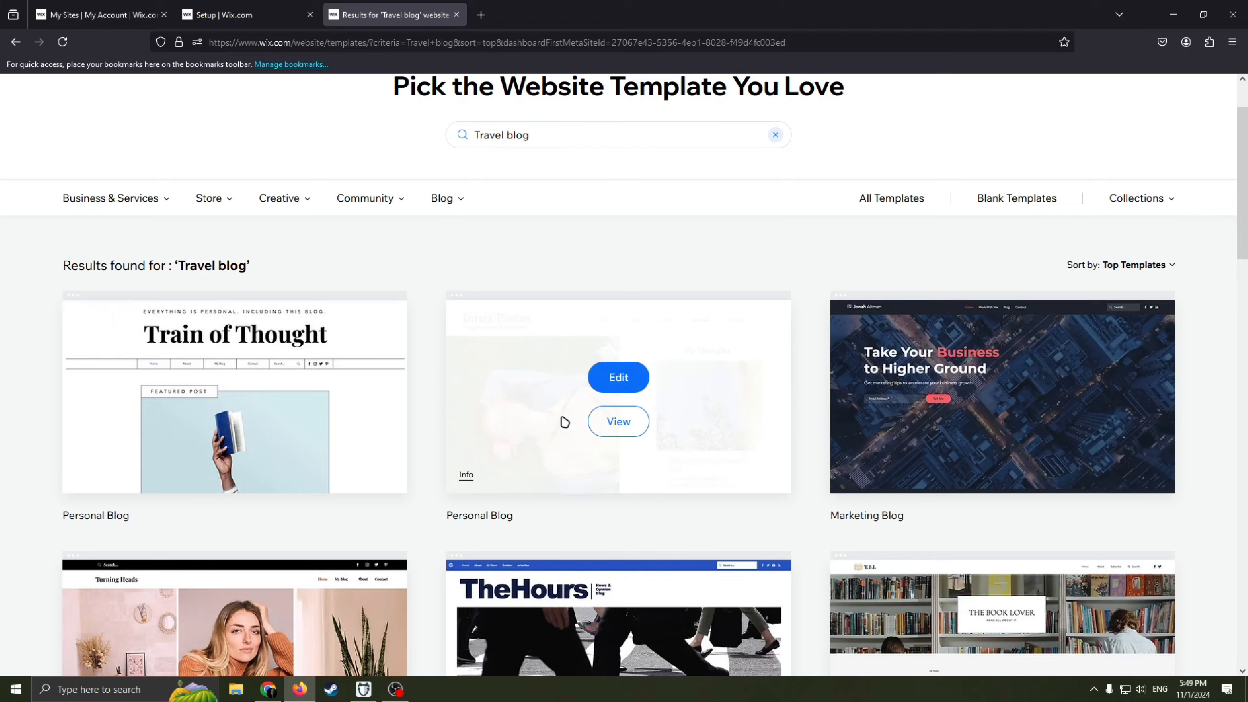
pyautogui.scroll(-2, 376, 481)
pyautogui.scroll(-4, 683, 382)
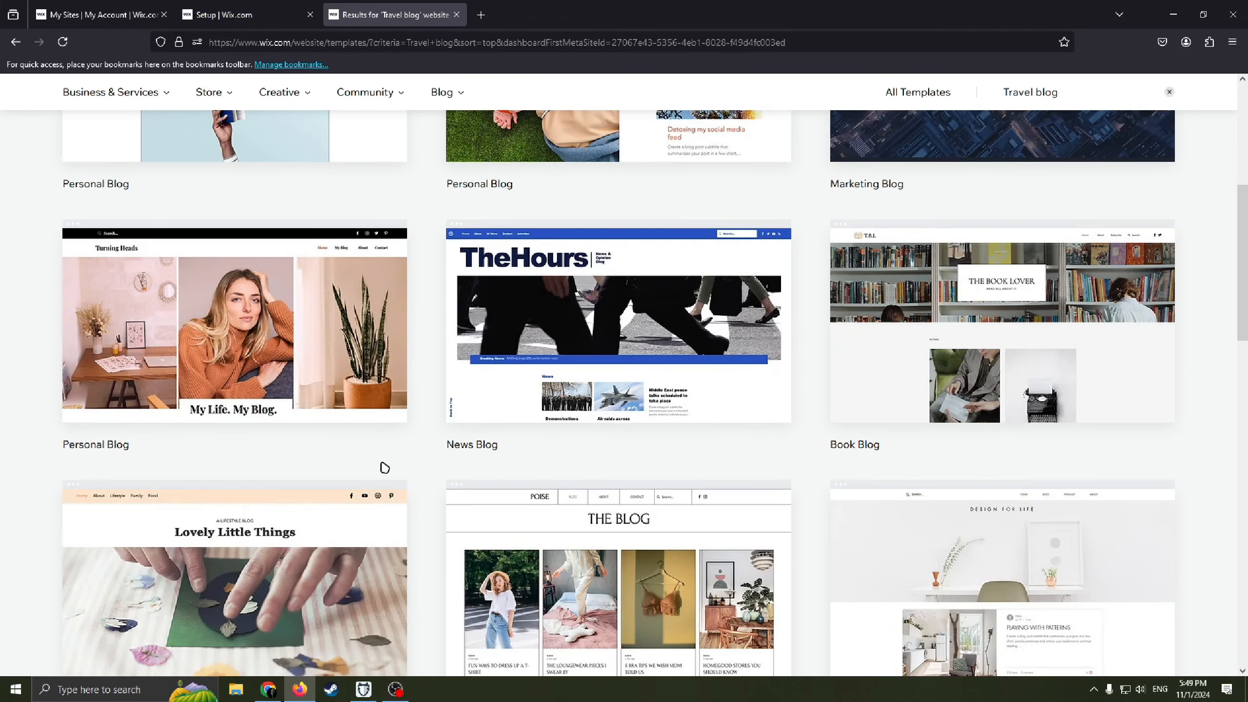
pyautogui.scroll(-4, 658, 469)
pyautogui.scroll(4, 248, 432)
pyautogui.scroll(-5, 359, 468)
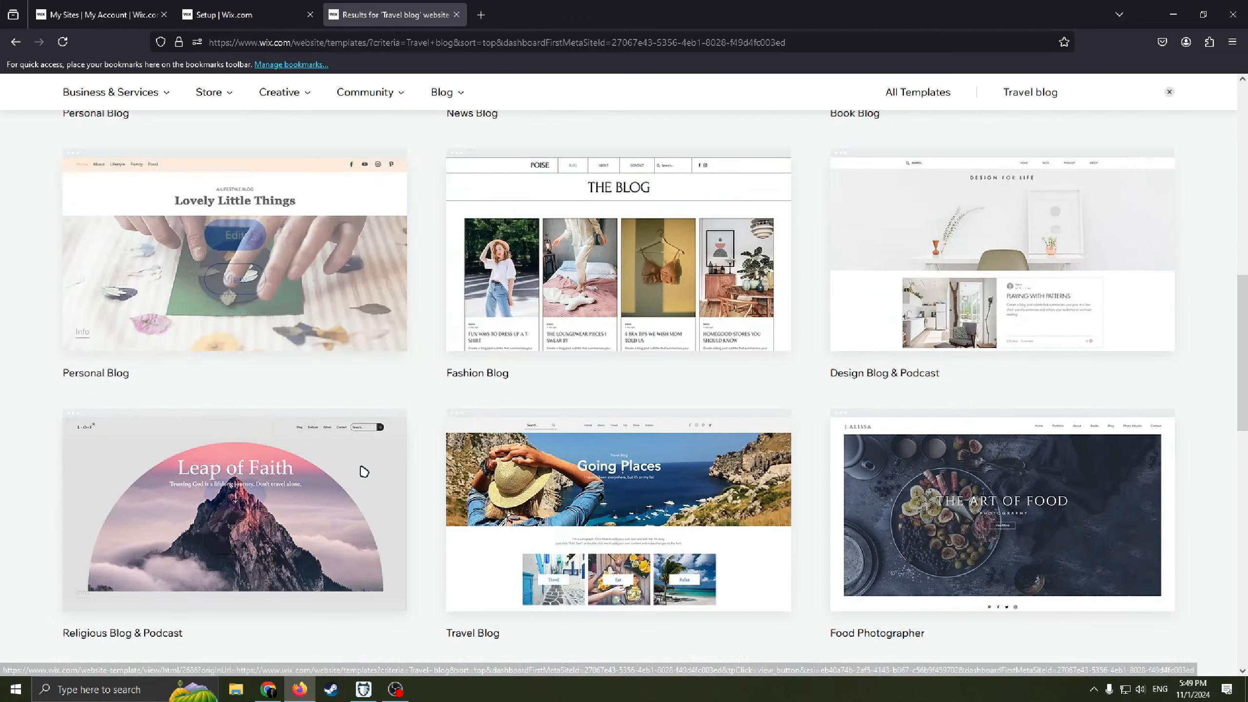
pyautogui.scroll(2, 834, 368)
pyautogui.scroll(-6, 719, 413)
pyautogui.scroll(15, 1109, 313)
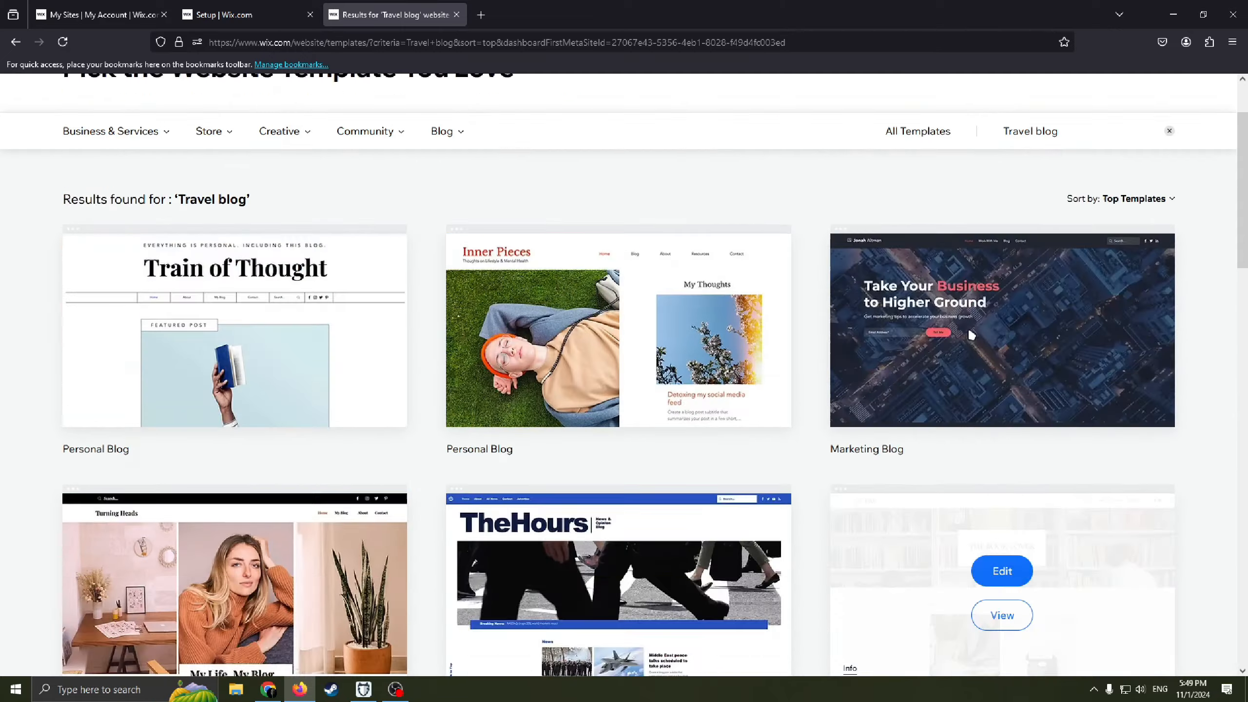
# Set the result sorting back to Recommended and review the suggested travel templates
pyautogui.click(1131, 348)
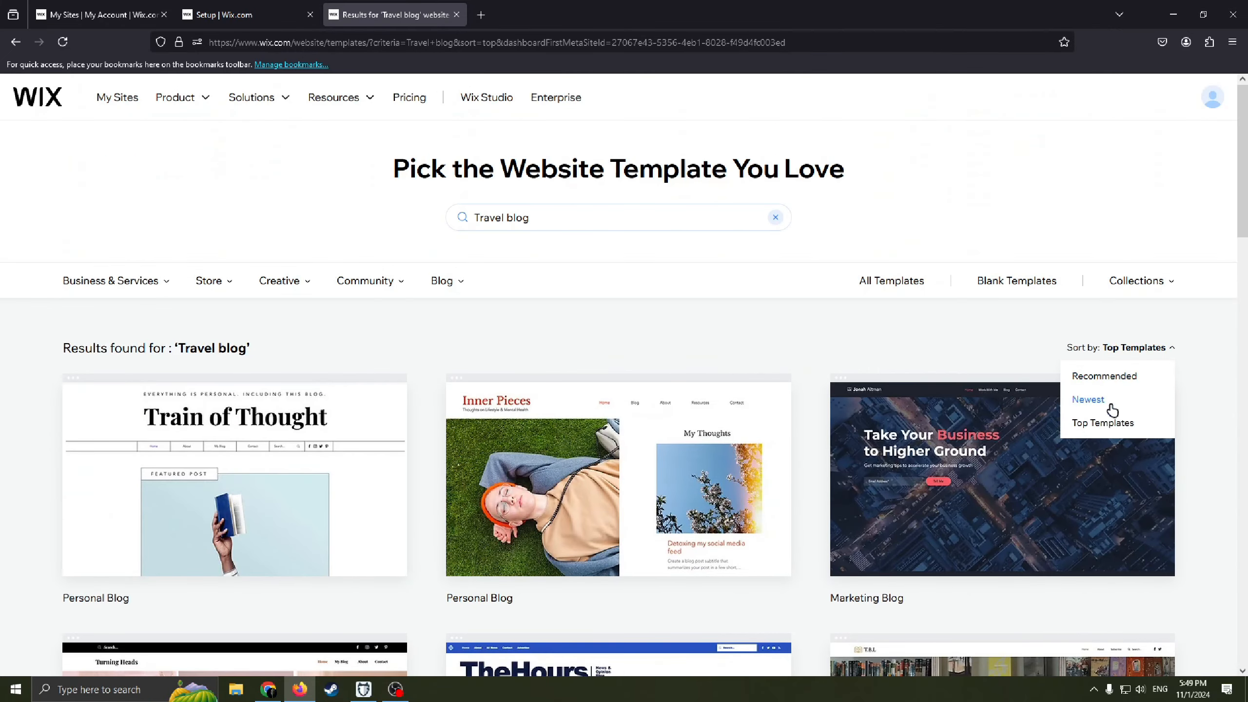
pyautogui.click(1104, 376)
pyautogui.scroll(-4, 345, 408)
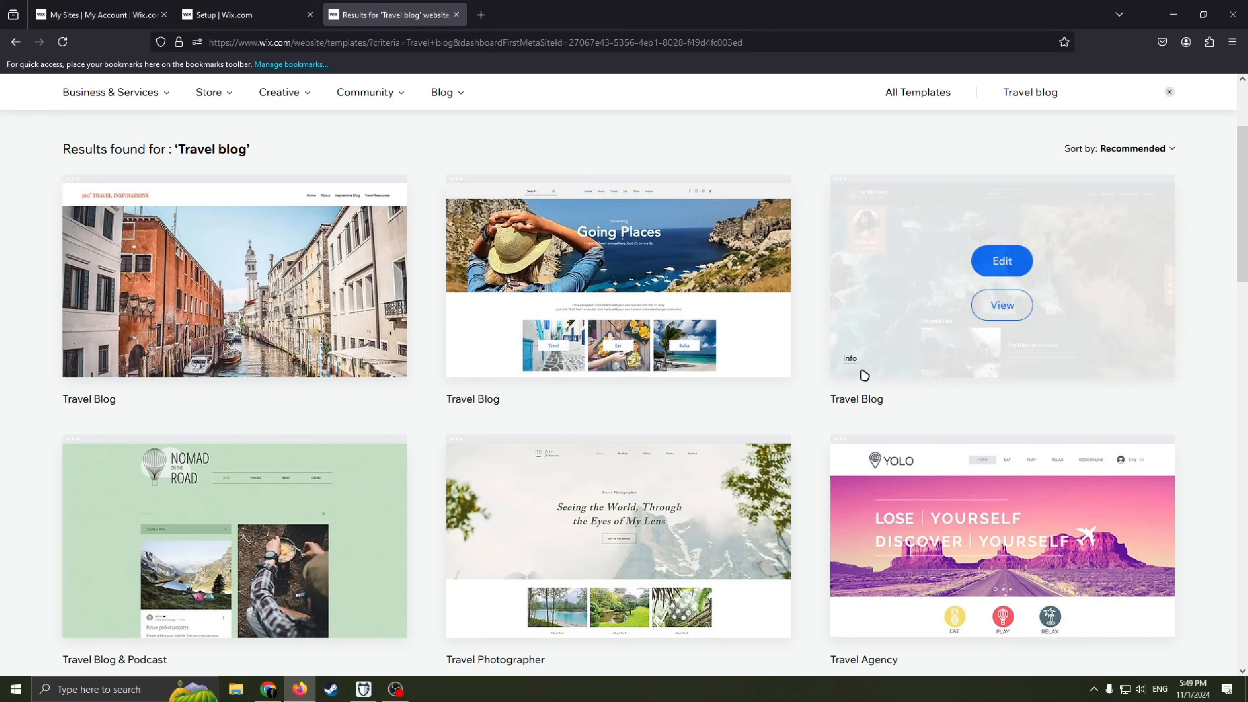
pyautogui.scroll(-3, 429, 500)
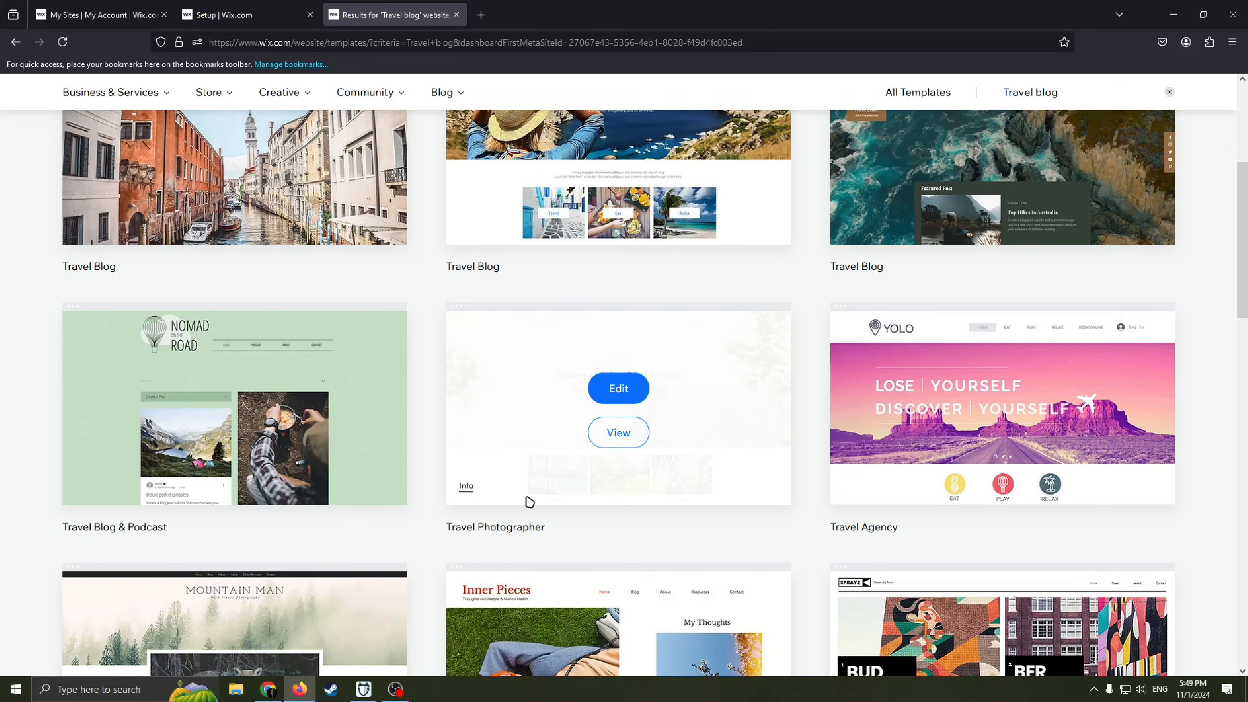
pyautogui.scroll(-7, 912, 530)
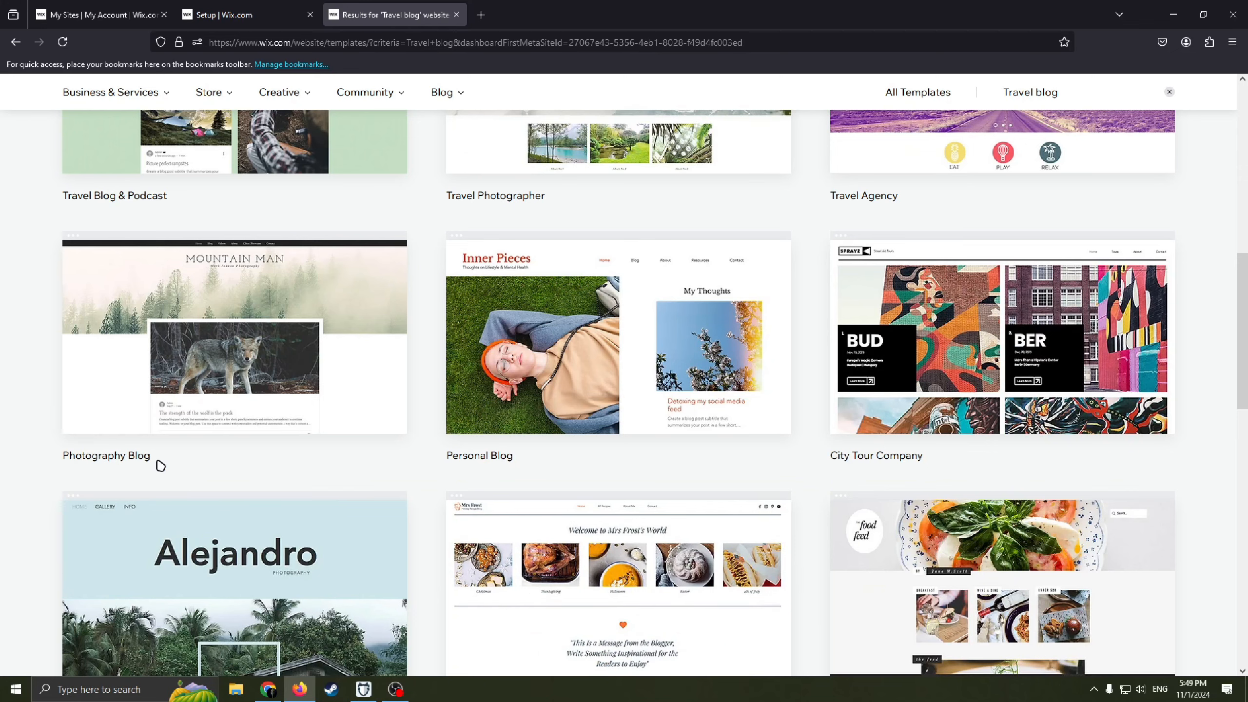
pyautogui.scroll(-3, 160, 465)
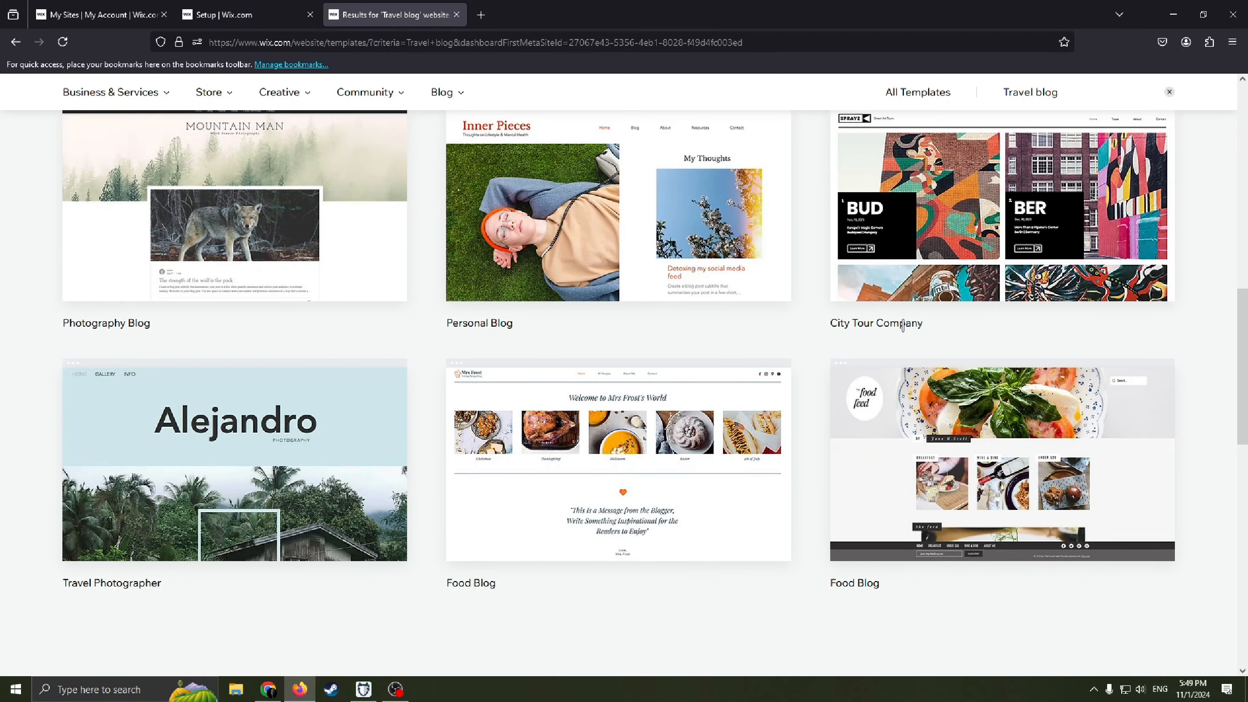
pyautogui.scroll(17, 903, 327)
pyautogui.scroll(-3, 733, 340)
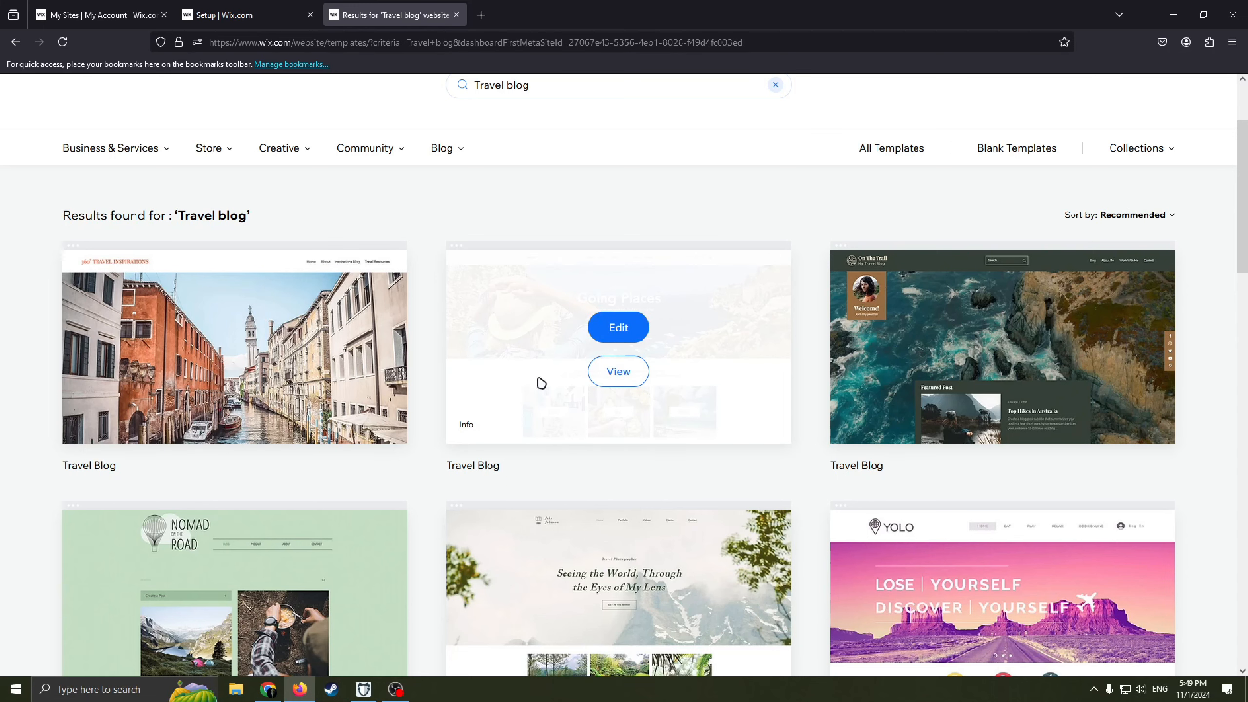
# Preview the "Going Places" Travel Blog template and open it for editing, dismissing the AI content dialog
pyautogui.click(637, 376)
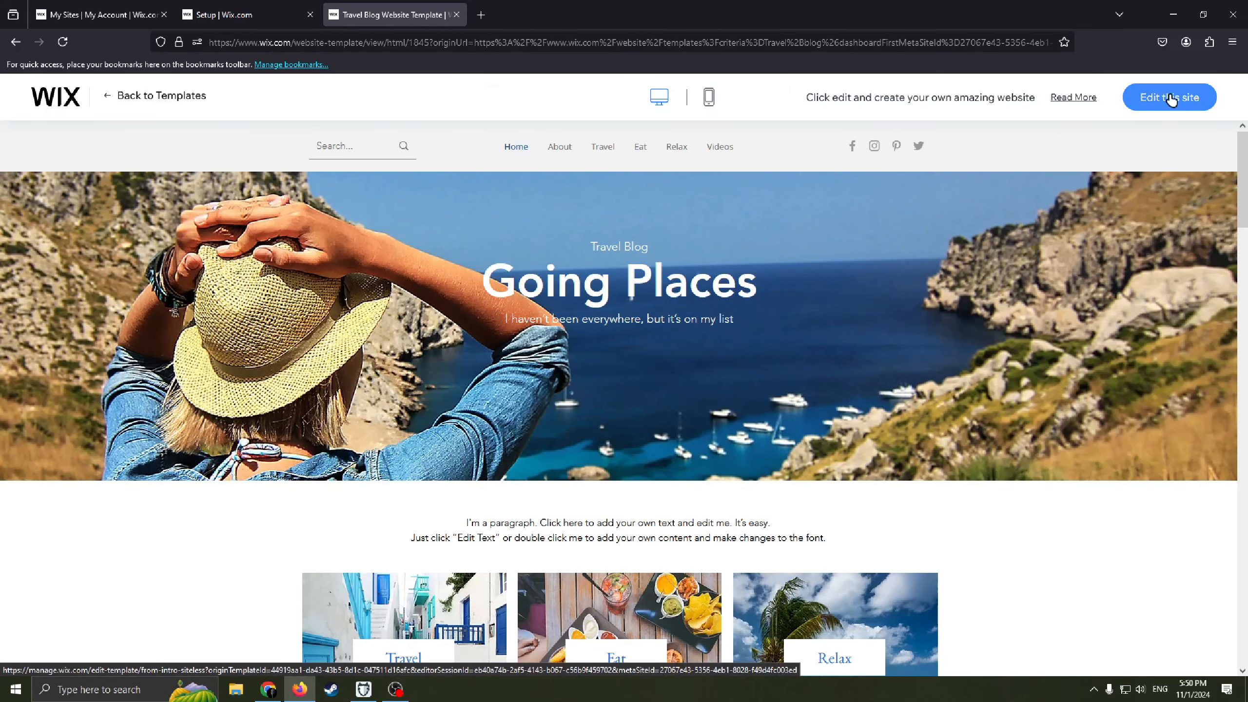
pyautogui.click(1170, 99)
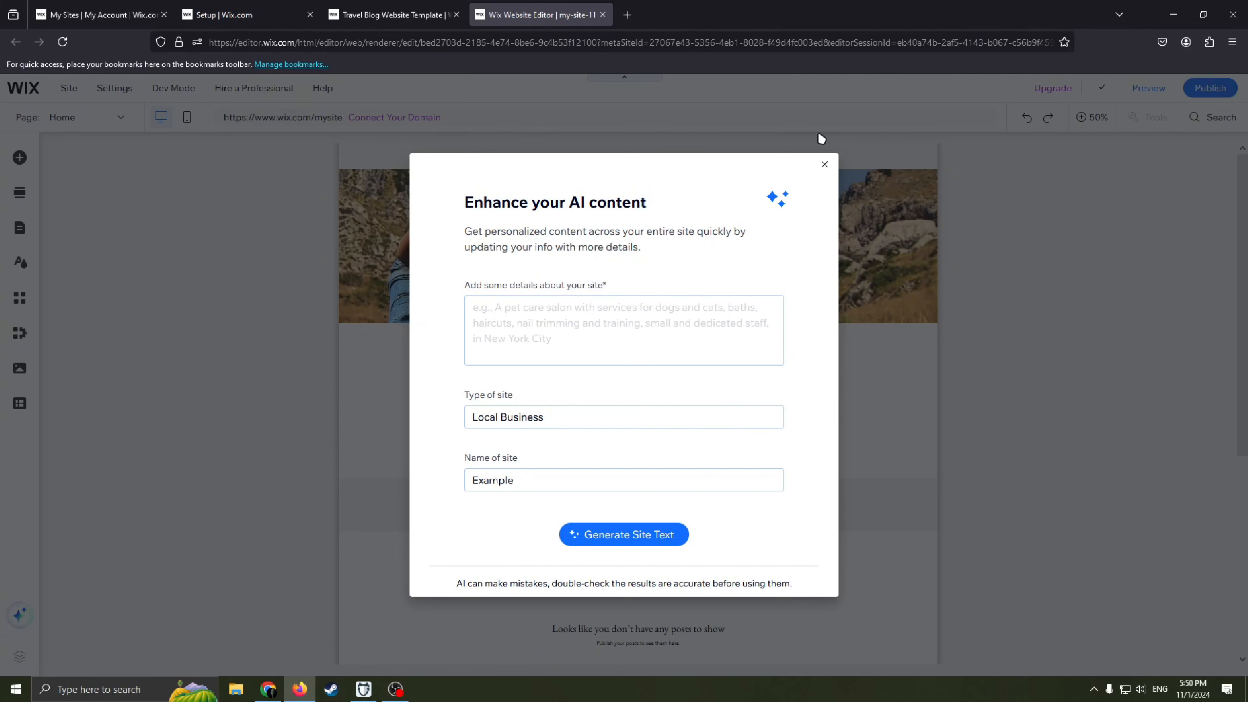
pyautogui.click(825, 165)
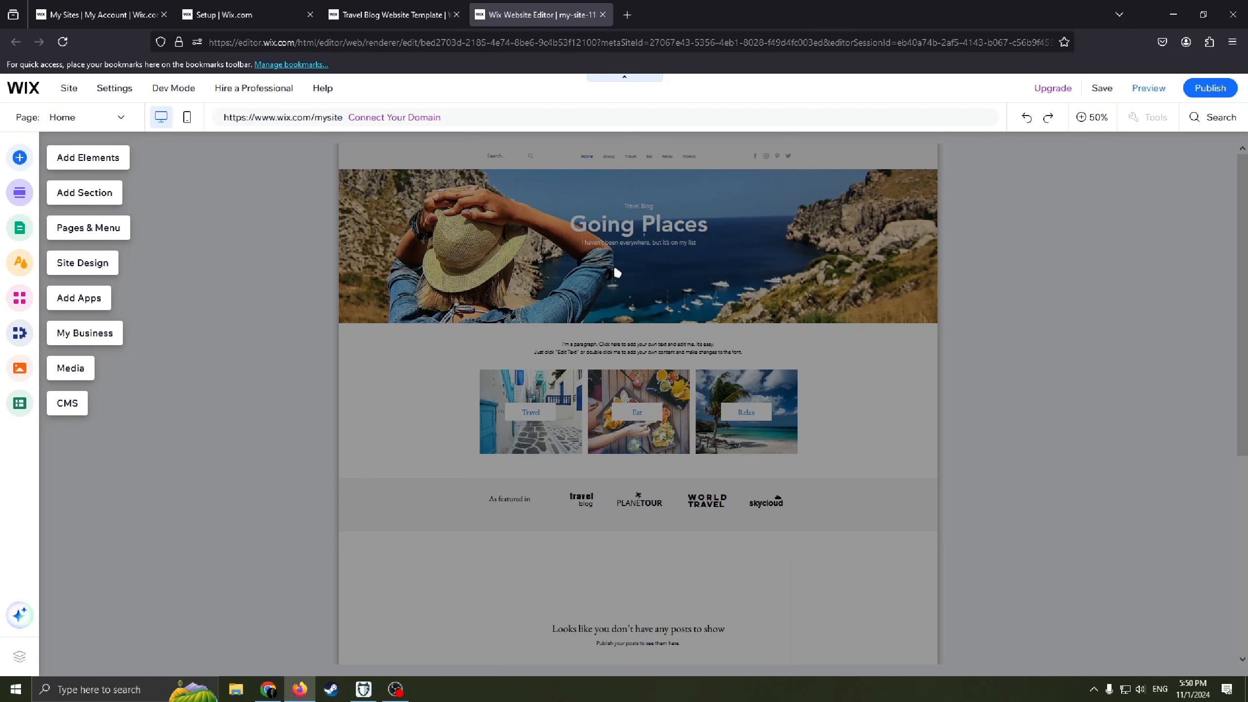
# Open the page management view for the site's pages from the page list
pyautogui.click(78, 117)
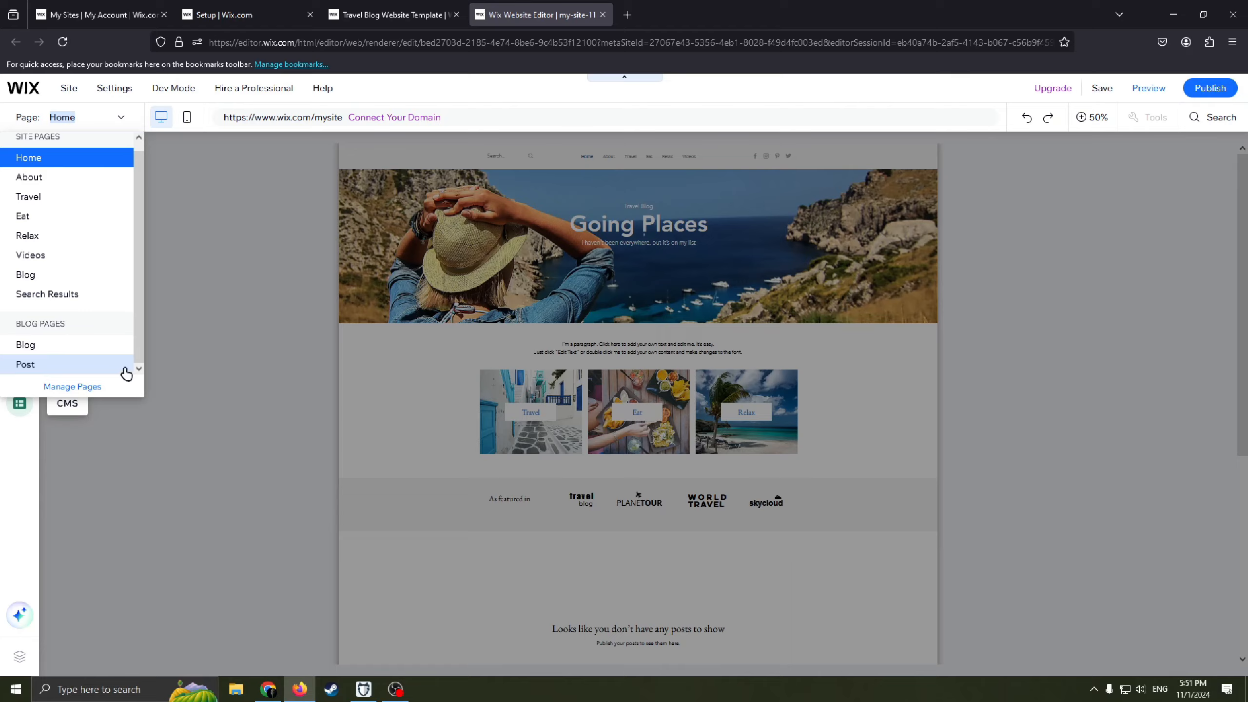
pyautogui.click(72, 387)
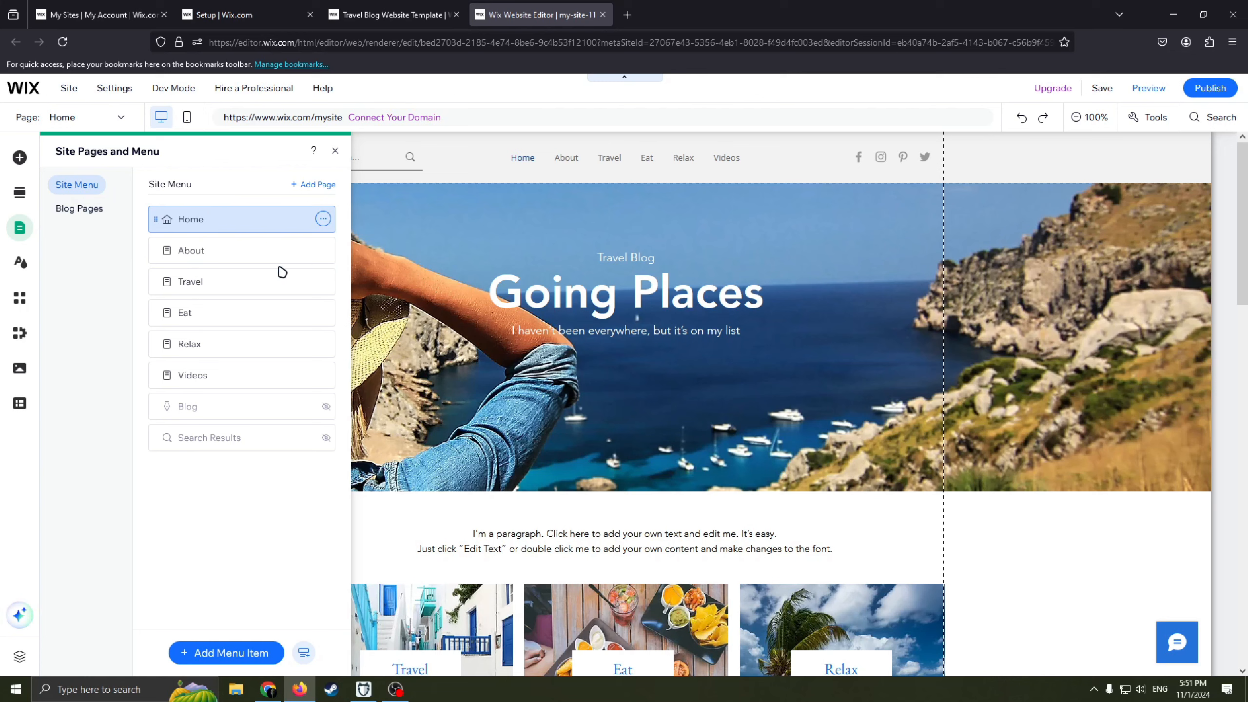
# Try moving the Travel page above About in the site menu, and undo the reordering
pyautogui.moveTo(283, 286)
pyautogui.mouseDown()
pyautogui.moveTo(276, 388)
pyautogui.moveTo(282, 262)
pyautogui.moveTo(282, 276)
pyautogui.mouseUp()
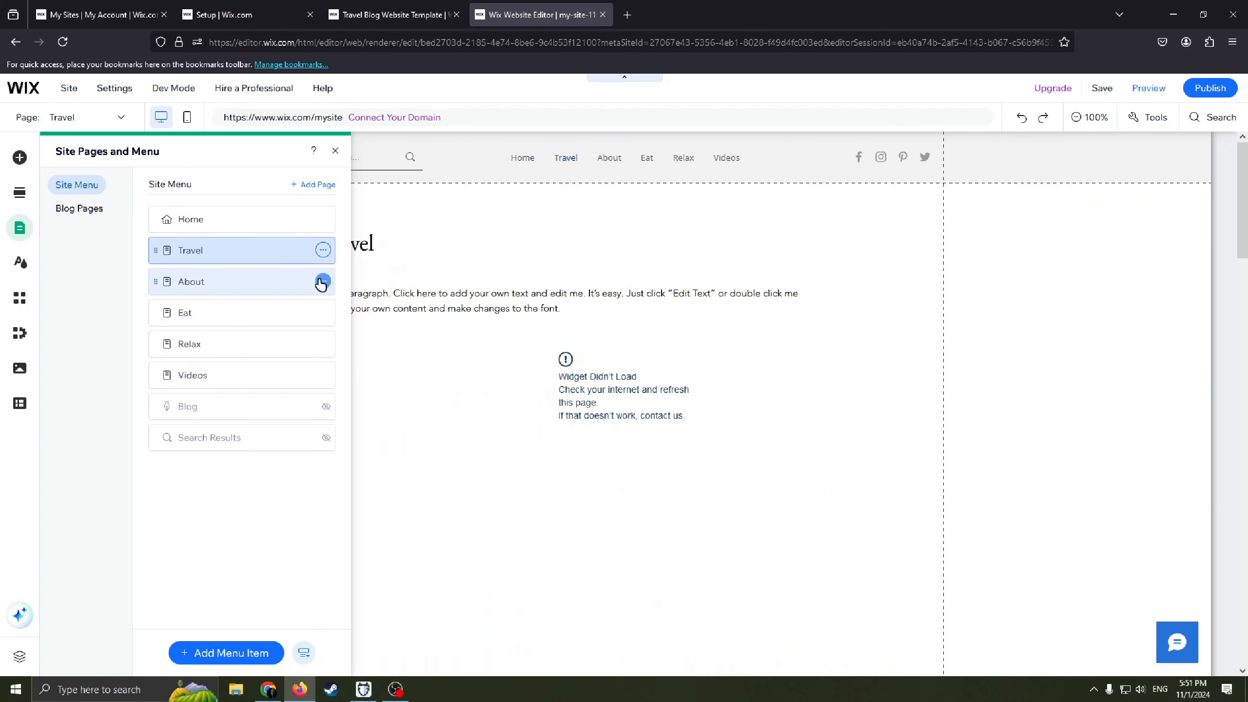
pyautogui.hotkey('ctrl', 'z')
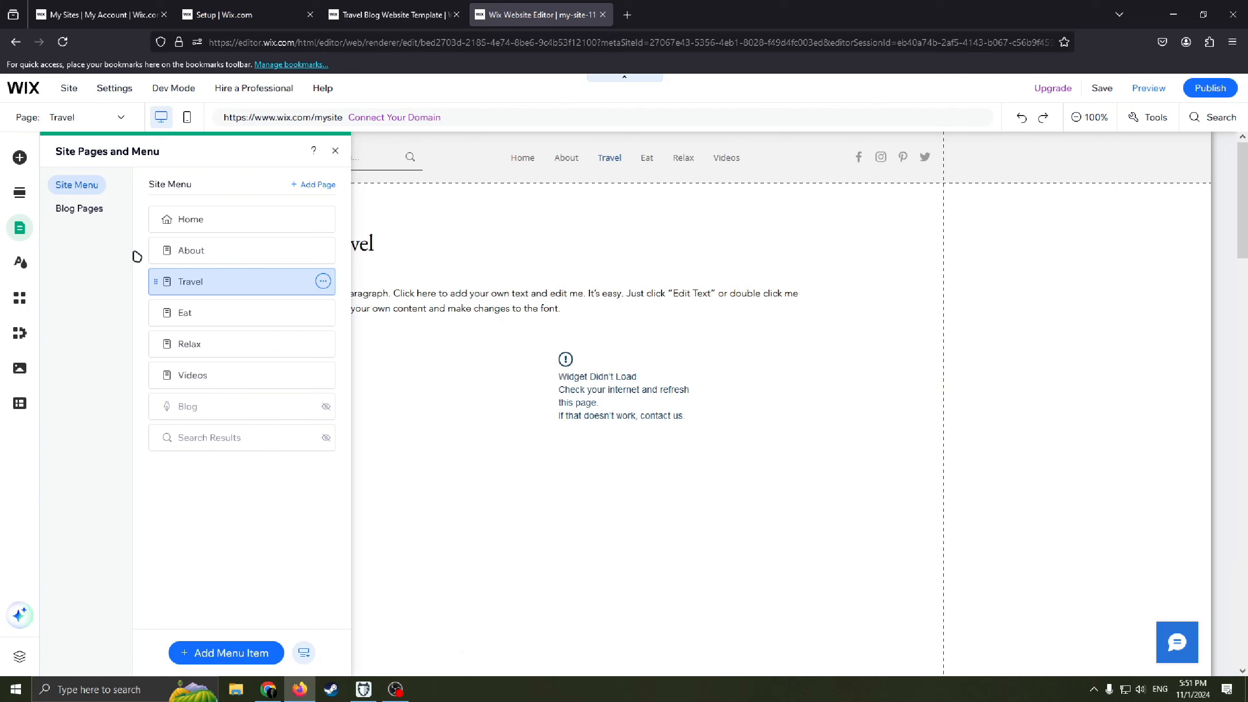
# Review the page options for the Blog and Videos pages in the site menu, then close page management
pyautogui.click(322, 406)
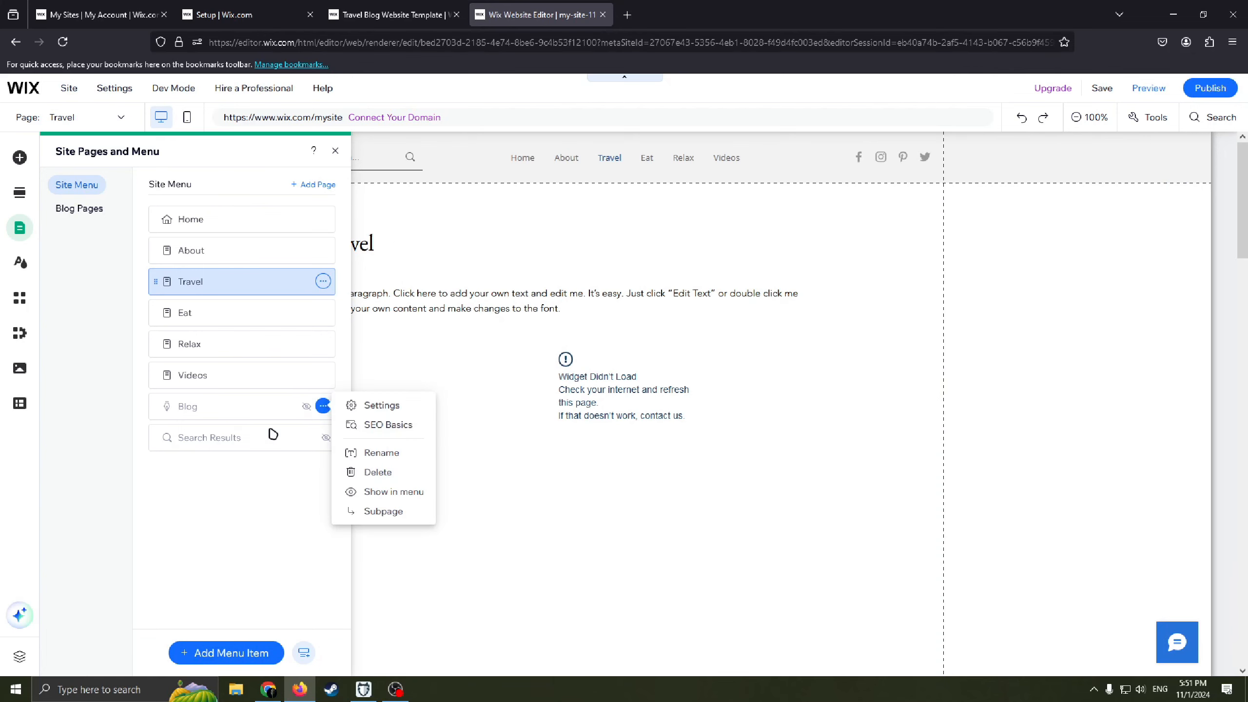
pyautogui.click(323, 375)
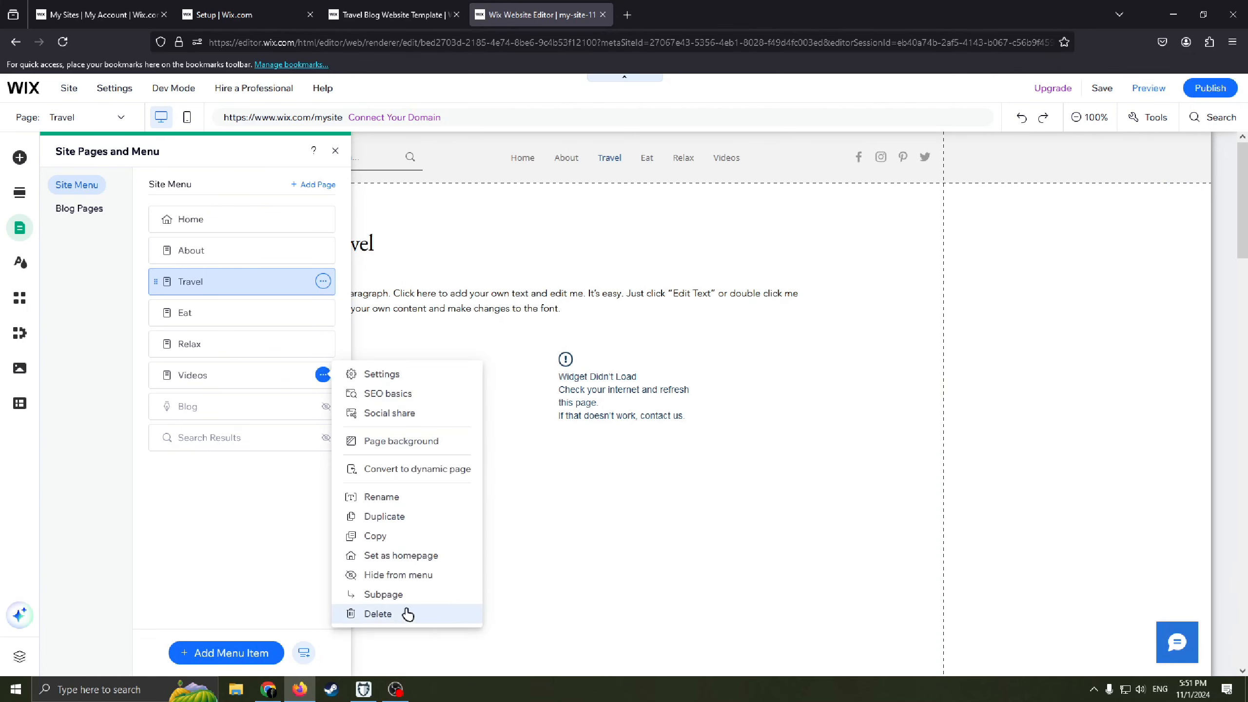
pyautogui.click(263, 561)
pyautogui.click(323, 407)
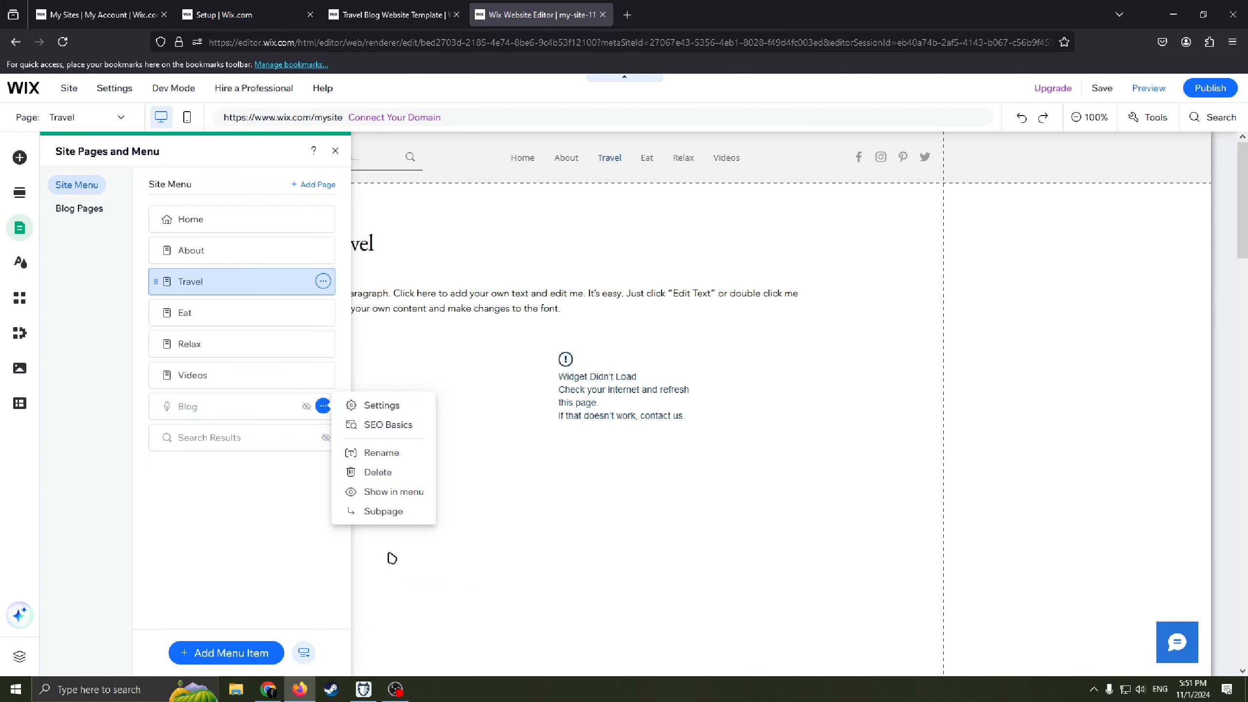
pyautogui.click(289, 457)
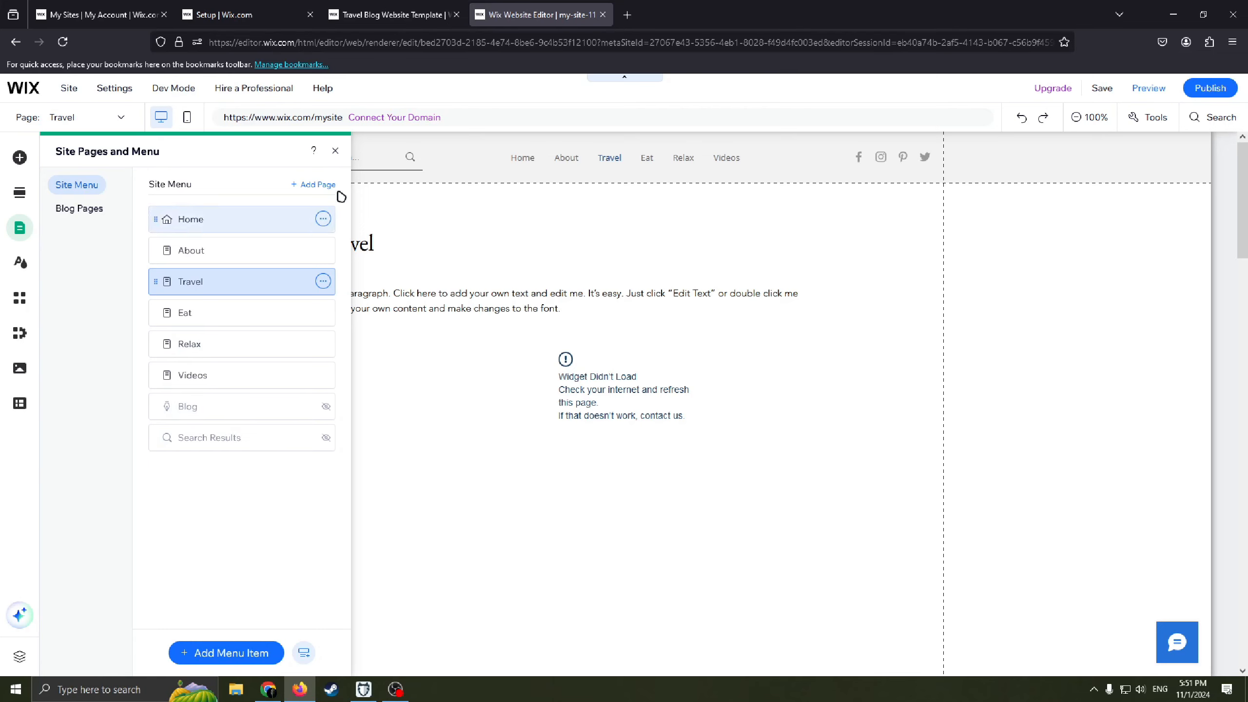
pyautogui.click(335, 151)
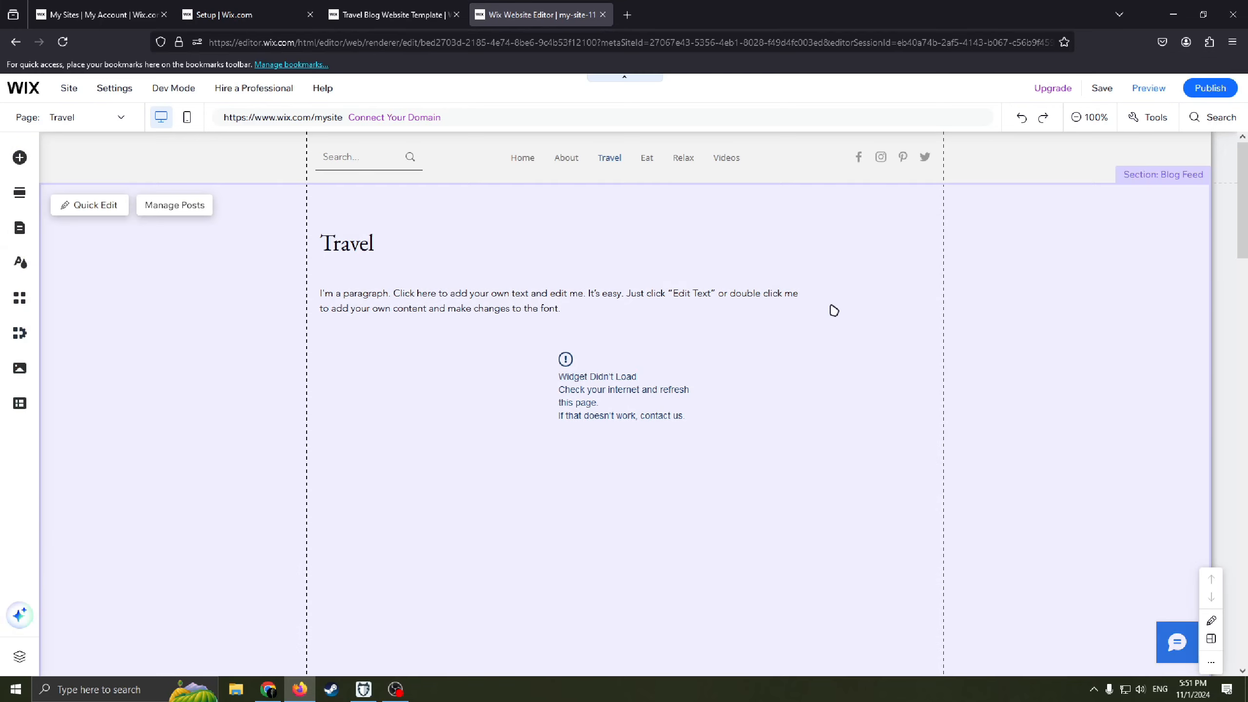
# Switch the editor from the Travel page to the Home page
pyautogui.scroll(-10, 1221, 490)
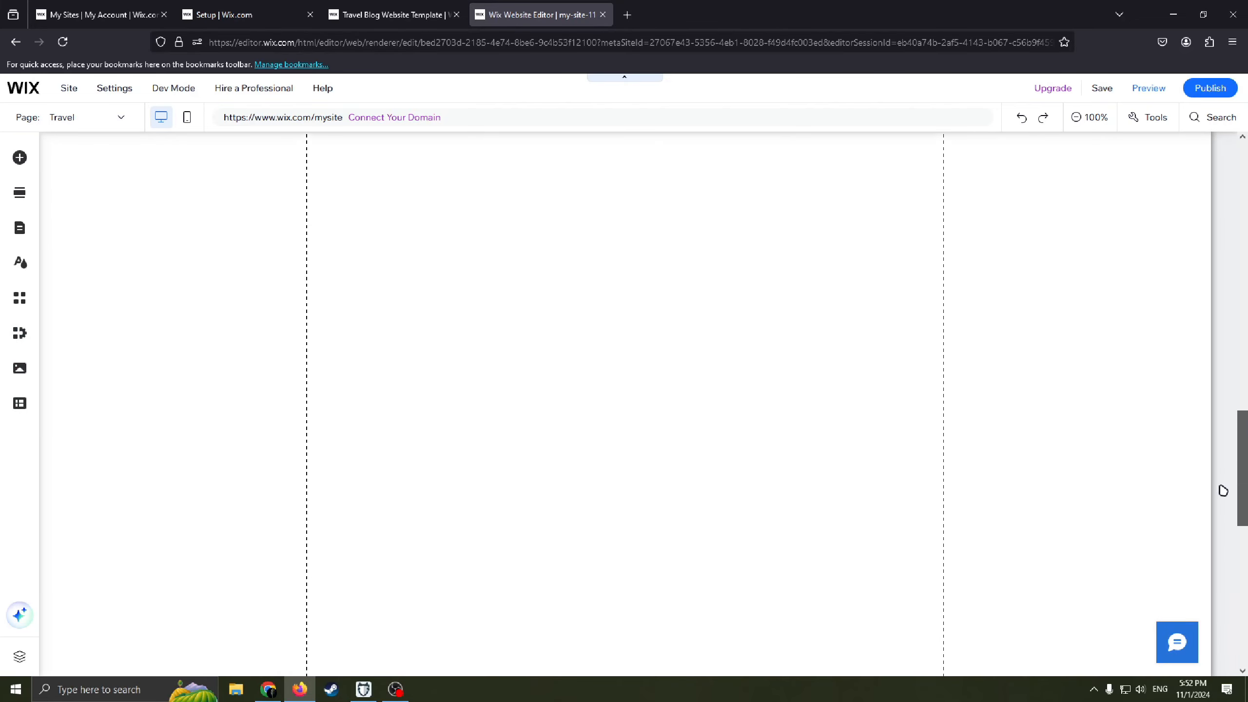
pyautogui.moveTo(1207, 630); pyautogui.dragTo(1221, 159)
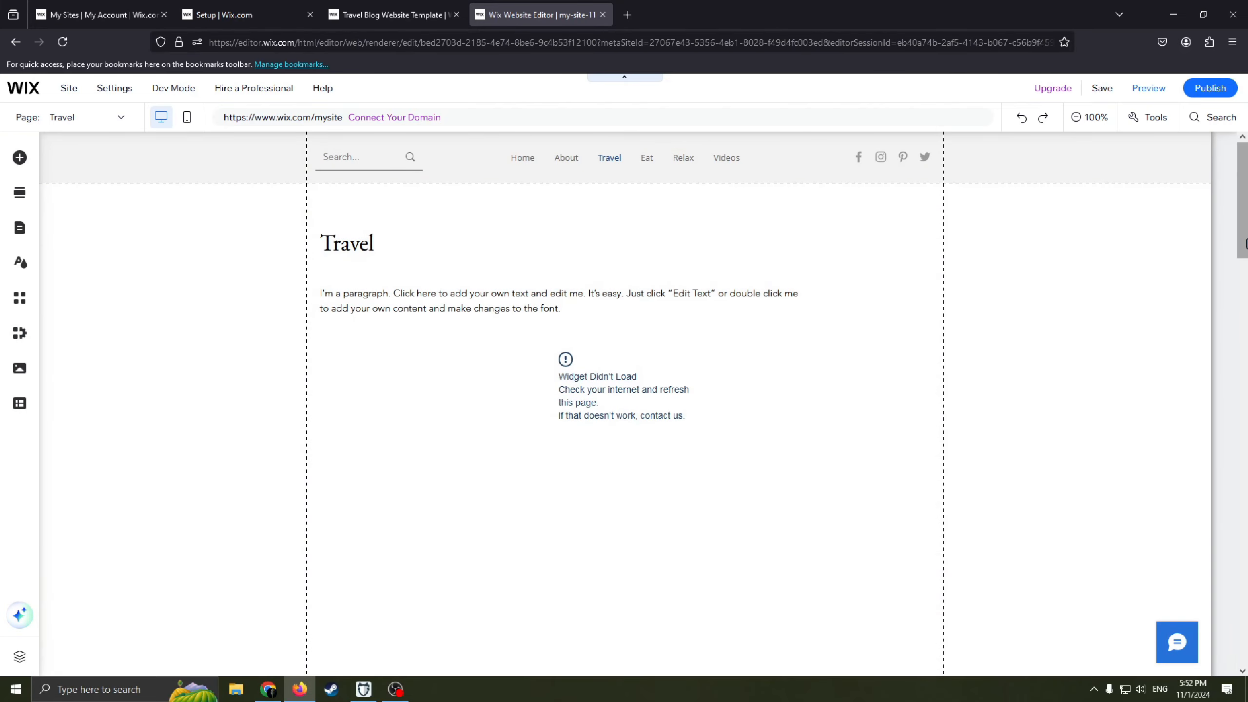
pyautogui.moveTo(1234, 241); pyautogui.dragTo(1227, 178)
pyautogui.click(98, 117)
pyautogui.click(73, 165)
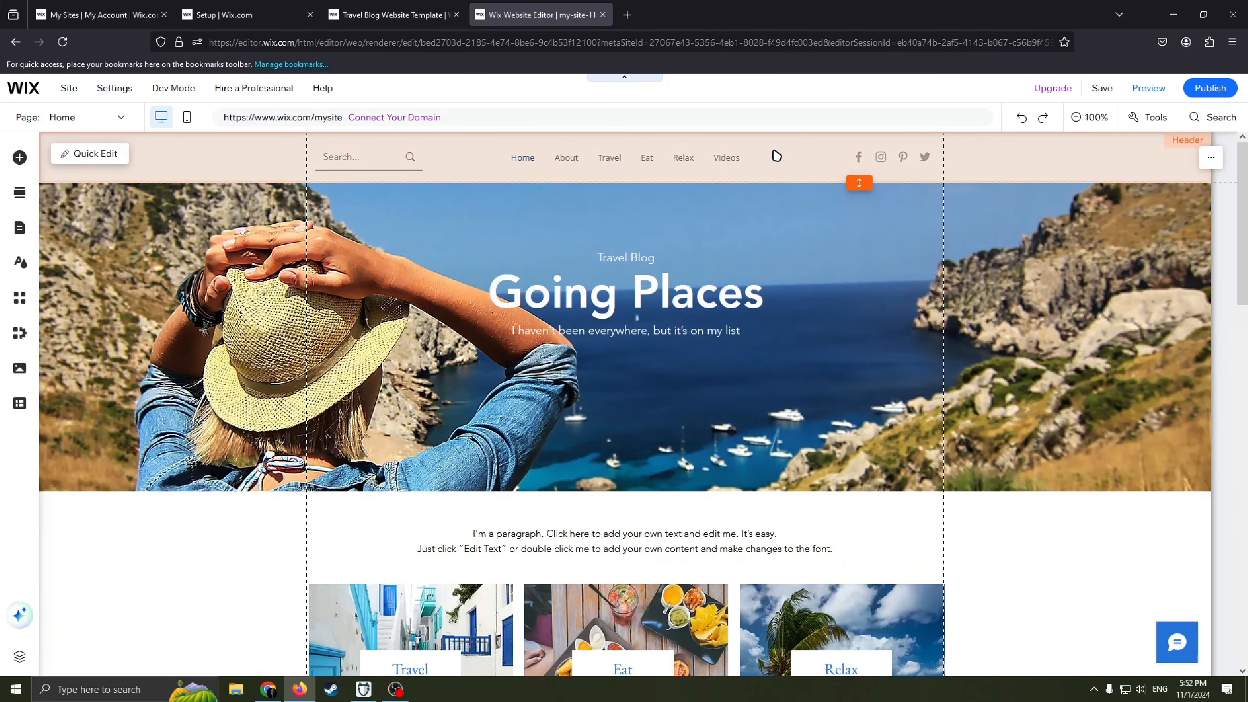
# Examine the Home page's layout from the "Going Places" banner through the categories, press and blog feed sections to the footer
pyautogui.scroll(-20, 981, 343)
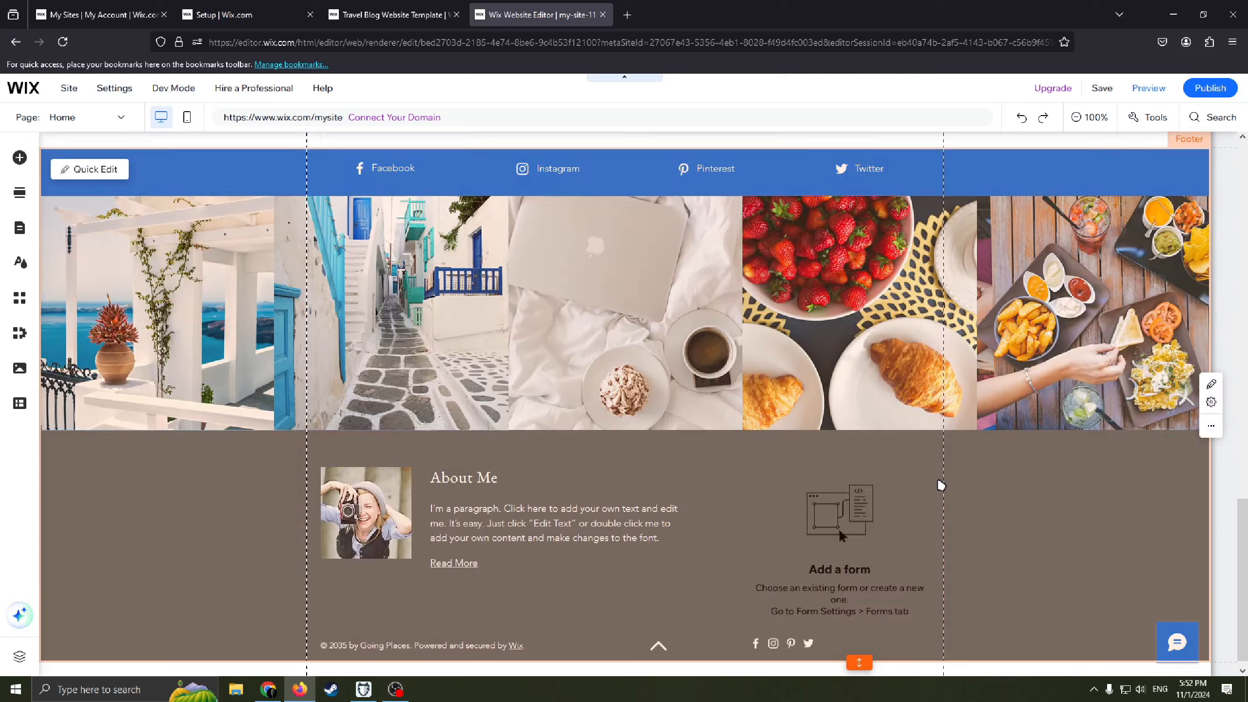
pyautogui.scroll(5, 737, 442)
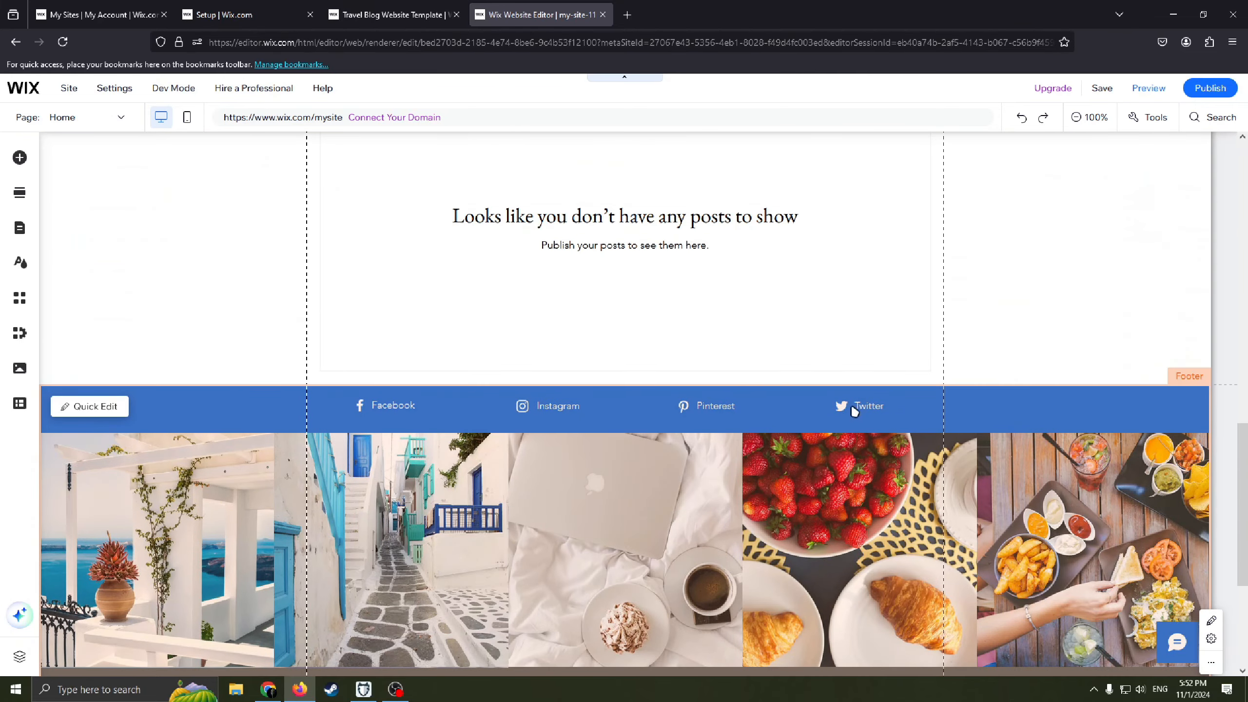
pyautogui.scroll(-5, 836, 423)
pyautogui.scroll(15, 805, 449)
pyautogui.scroll(-4, 696, 323)
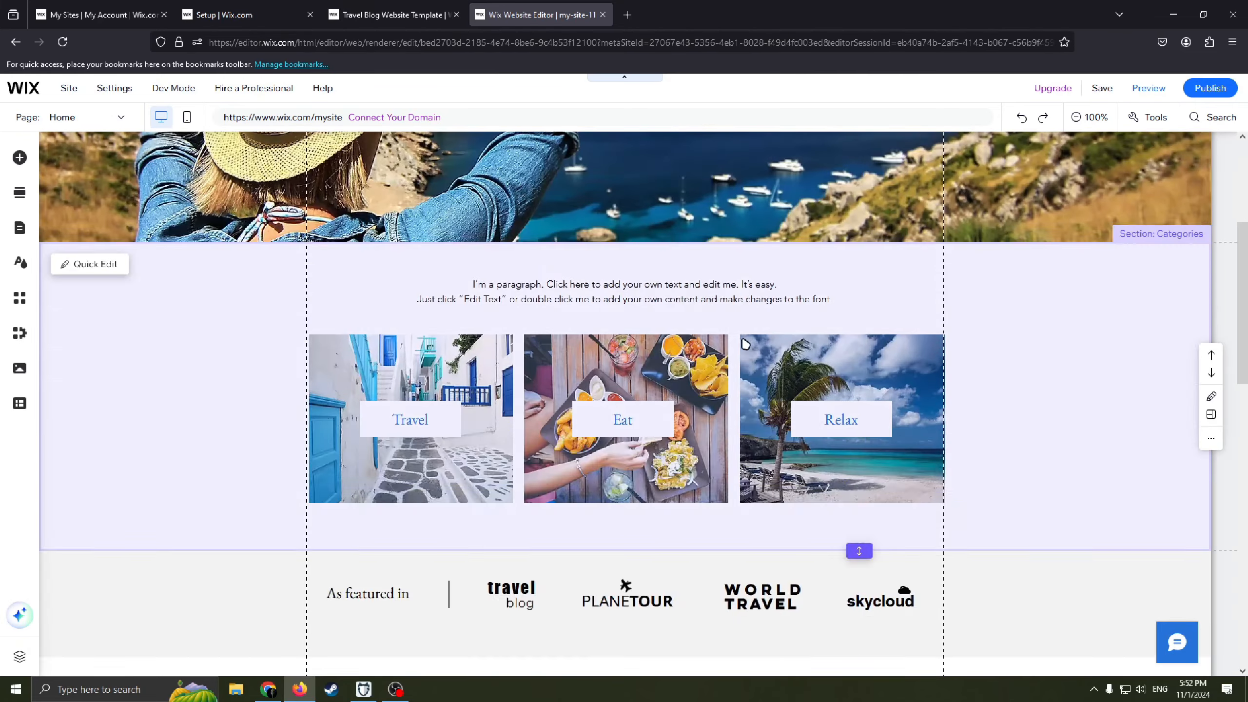
pyautogui.scroll(4, 885, 295)
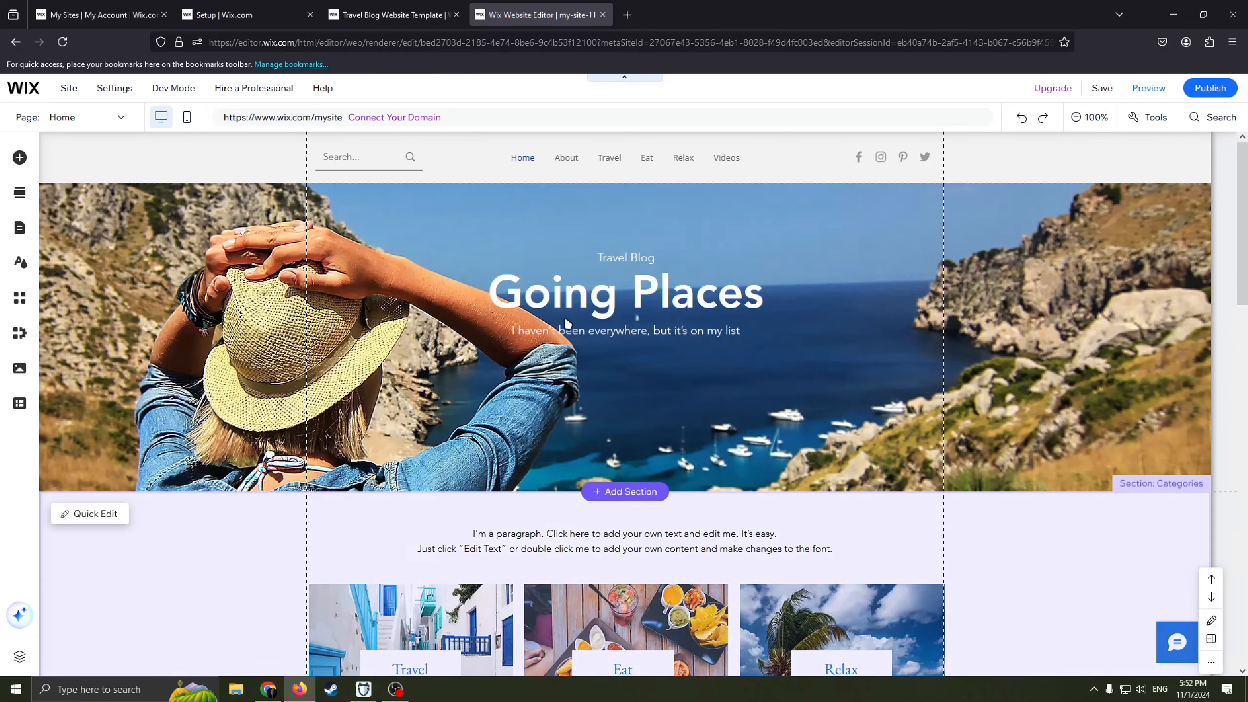
pyautogui.scroll(-5, 834, 315)
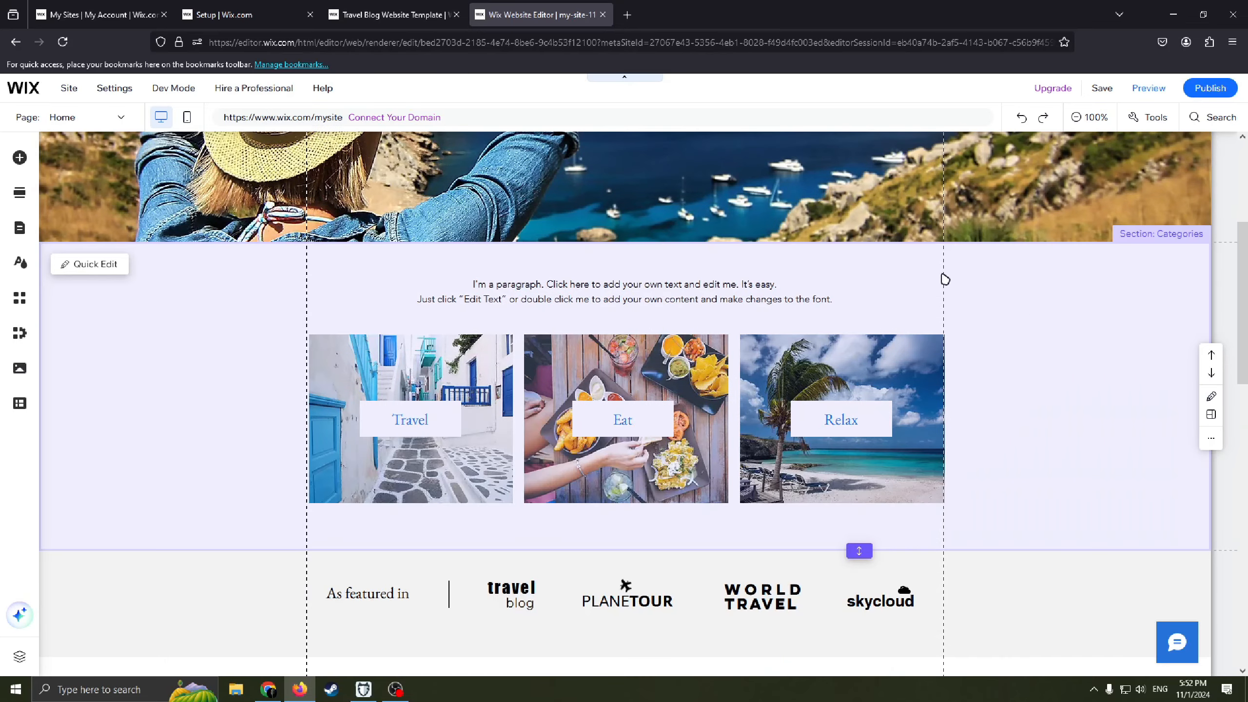
pyautogui.scroll(-1, 996, 312)
pyautogui.scroll(-3, 952, 317)
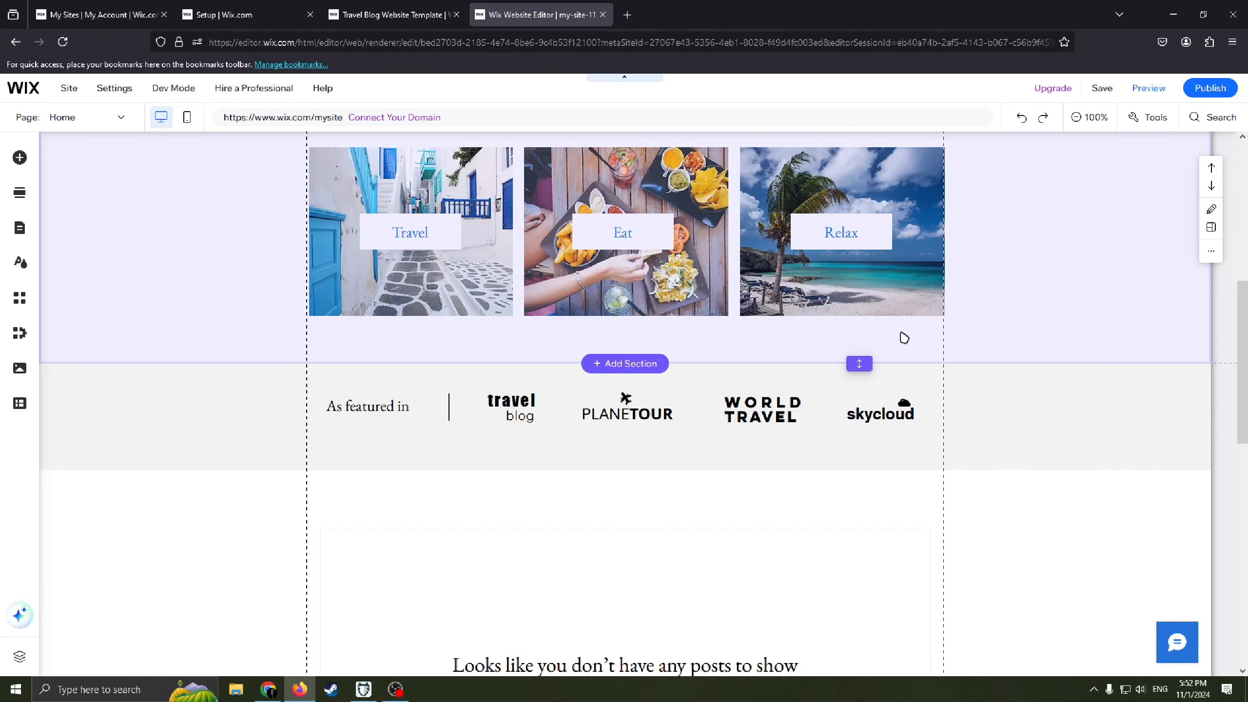
pyautogui.scroll(-1, 979, 344)
pyautogui.scroll(-1, 972, 350)
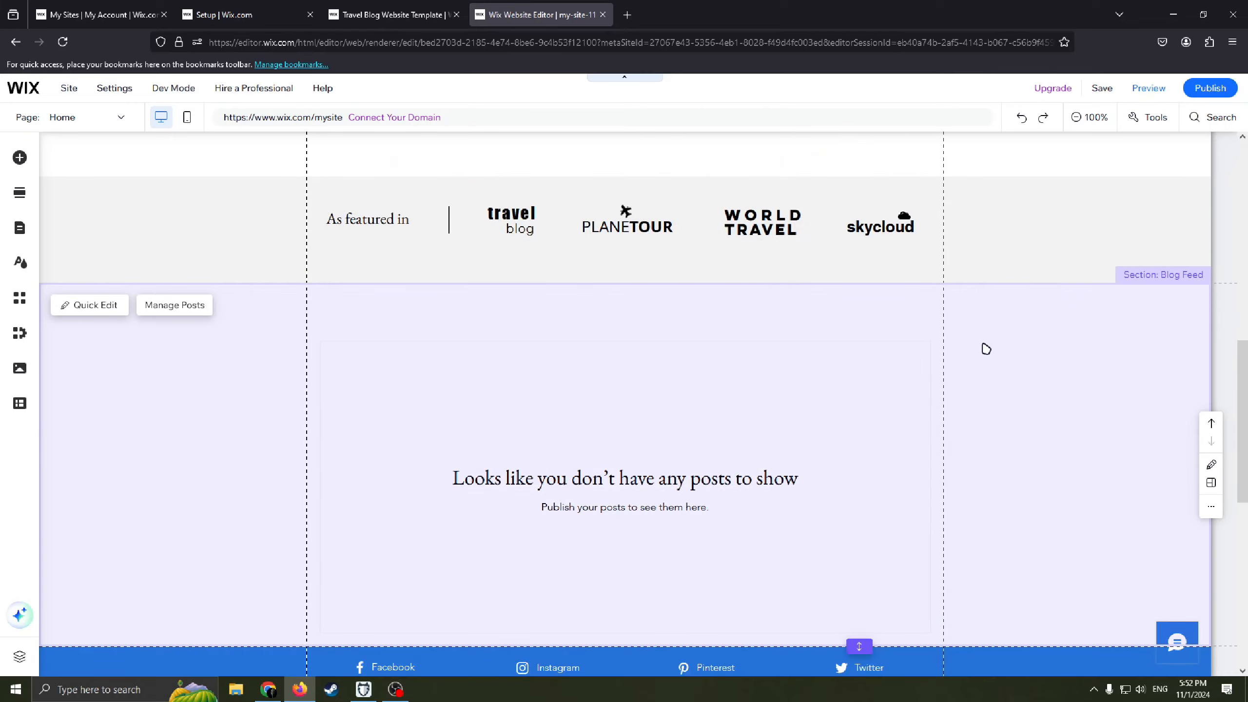
pyautogui.scroll(-8, 961, 355)
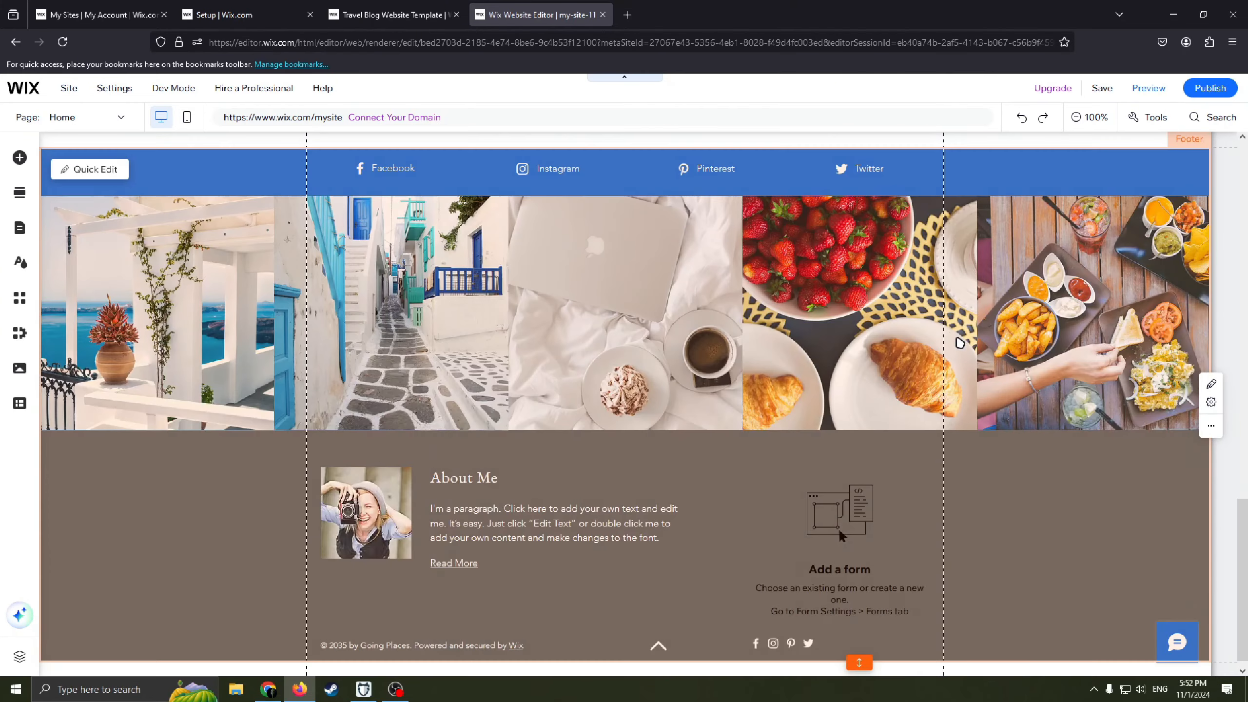
pyautogui.scroll(12, 964, 356)
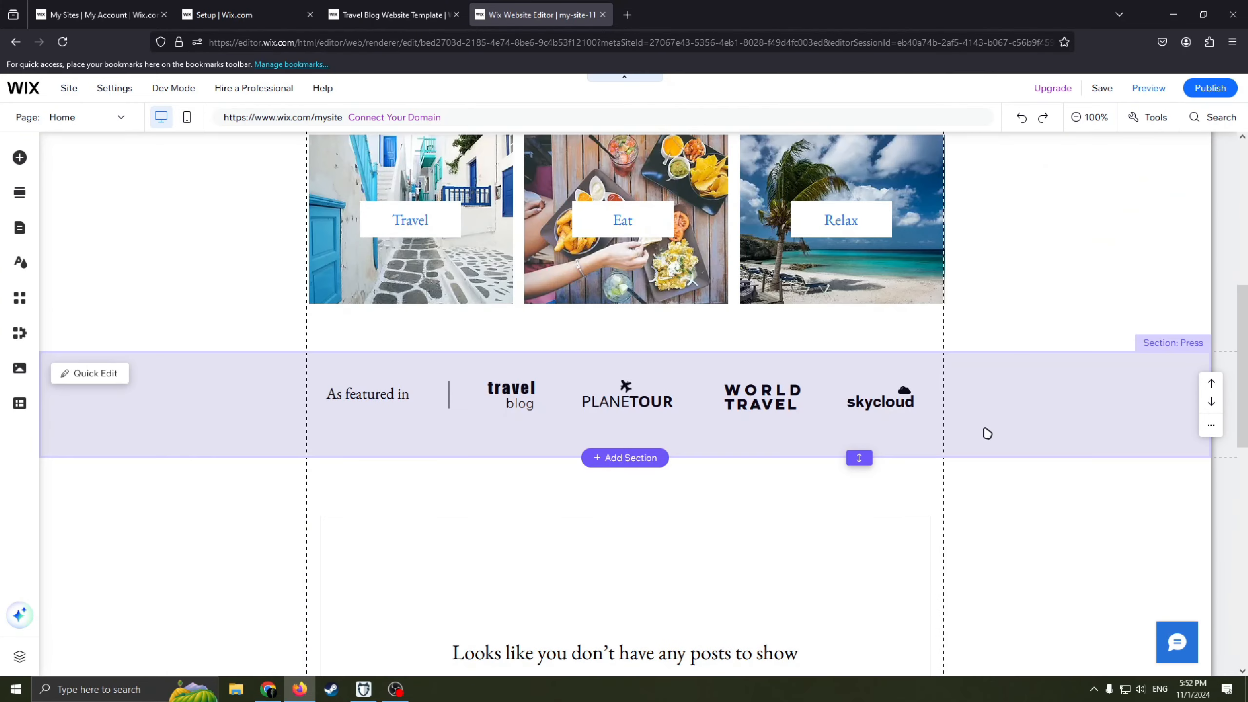
pyautogui.scroll(-4, 928, 407)
# Delete the Press section with the "As featured in" logos from the Home page
pyautogui.scroll(3, 840, 408)
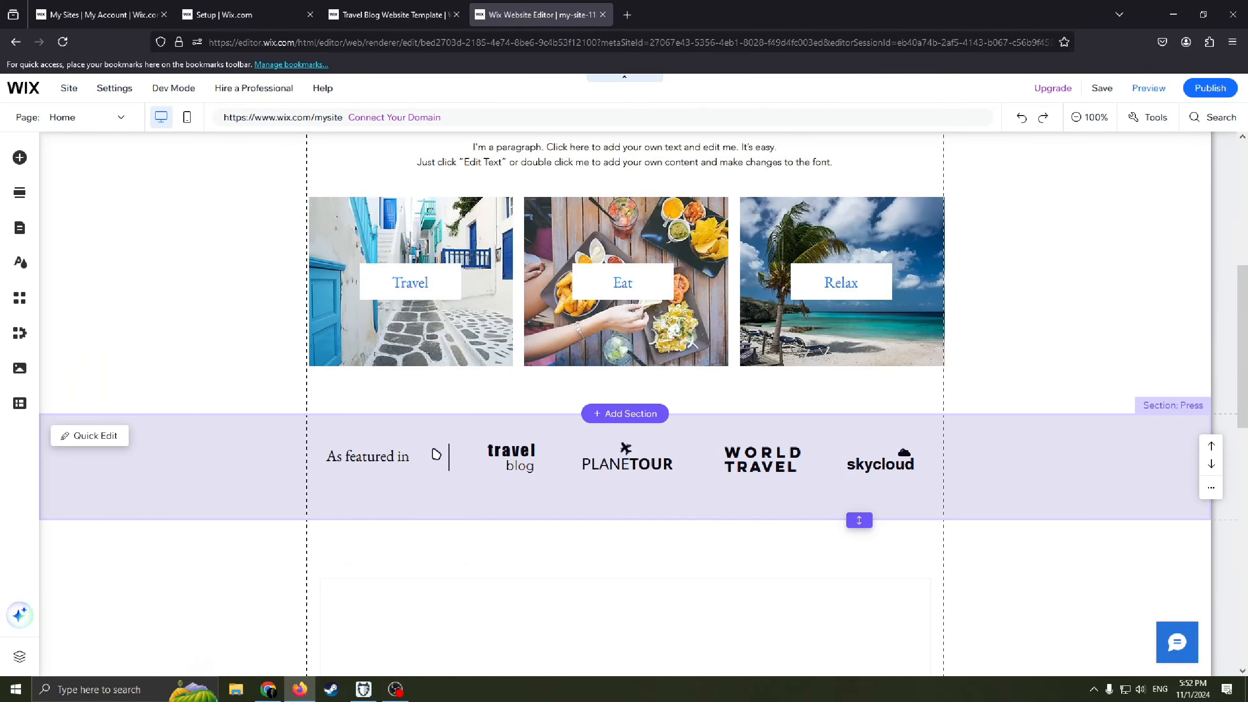
pyautogui.rightClick(417, 476)
pyautogui.click(512, 456)
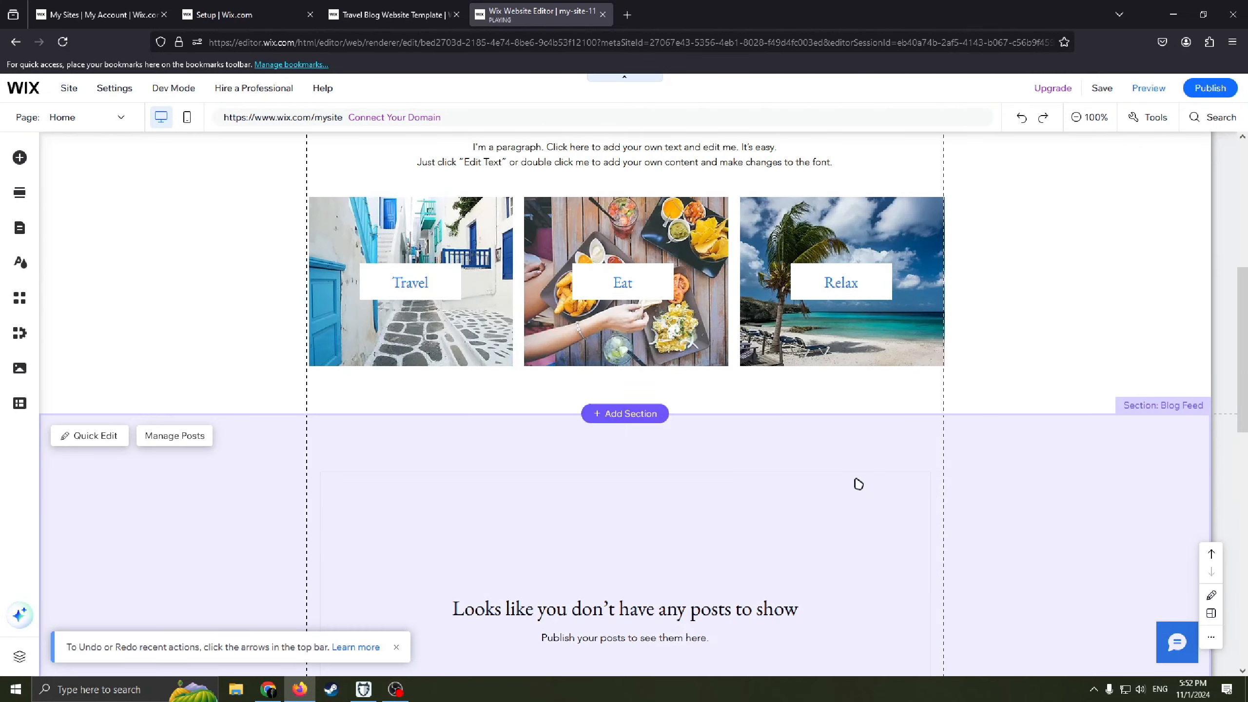
# Examine the blog feed section and the footer's social links, image gallery, About Me block and form area
pyautogui.scroll(-1, 835, 492)
pyautogui.scroll(-9, 819, 502)
pyautogui.scroll(5, 796, 489)
pyautogui.scroll(-3, 462, 487)
pyautogui.scroll(-2, 478, 502)
pyautogui.scroll(4, 591, 446)
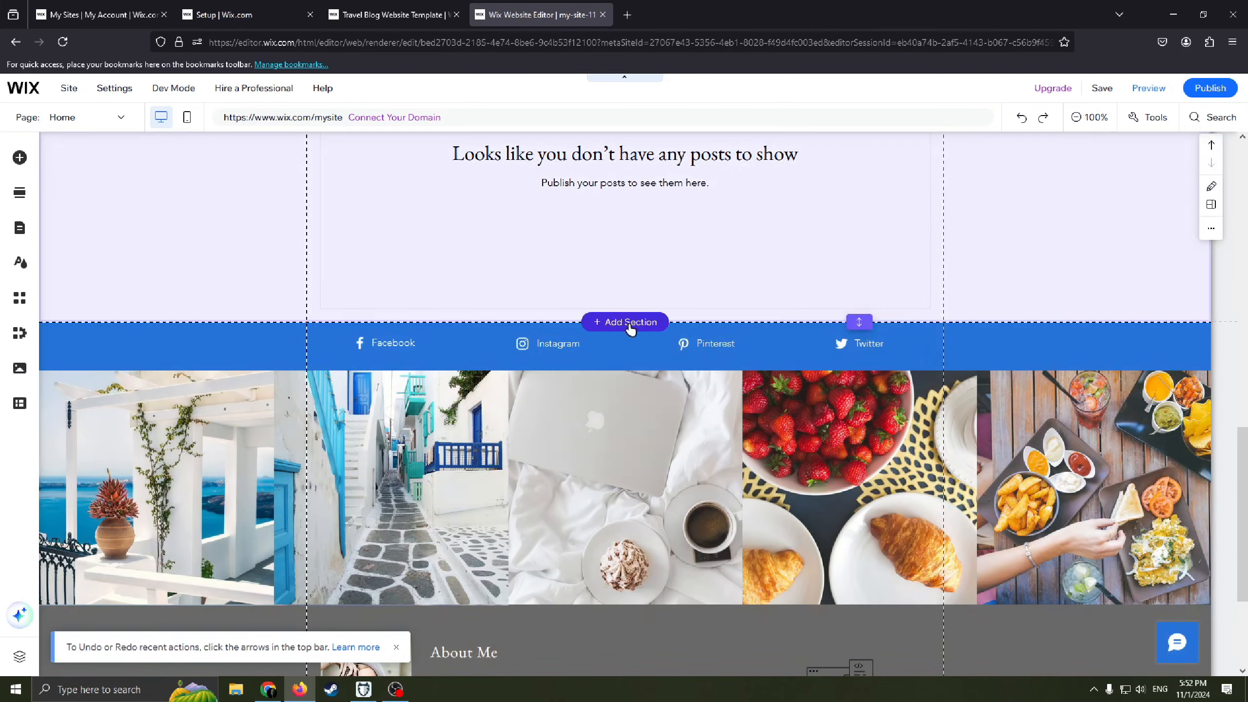
pyautogui.scroll(-4, 835, 389)
pyautogui.scroll(4, 648, 540)
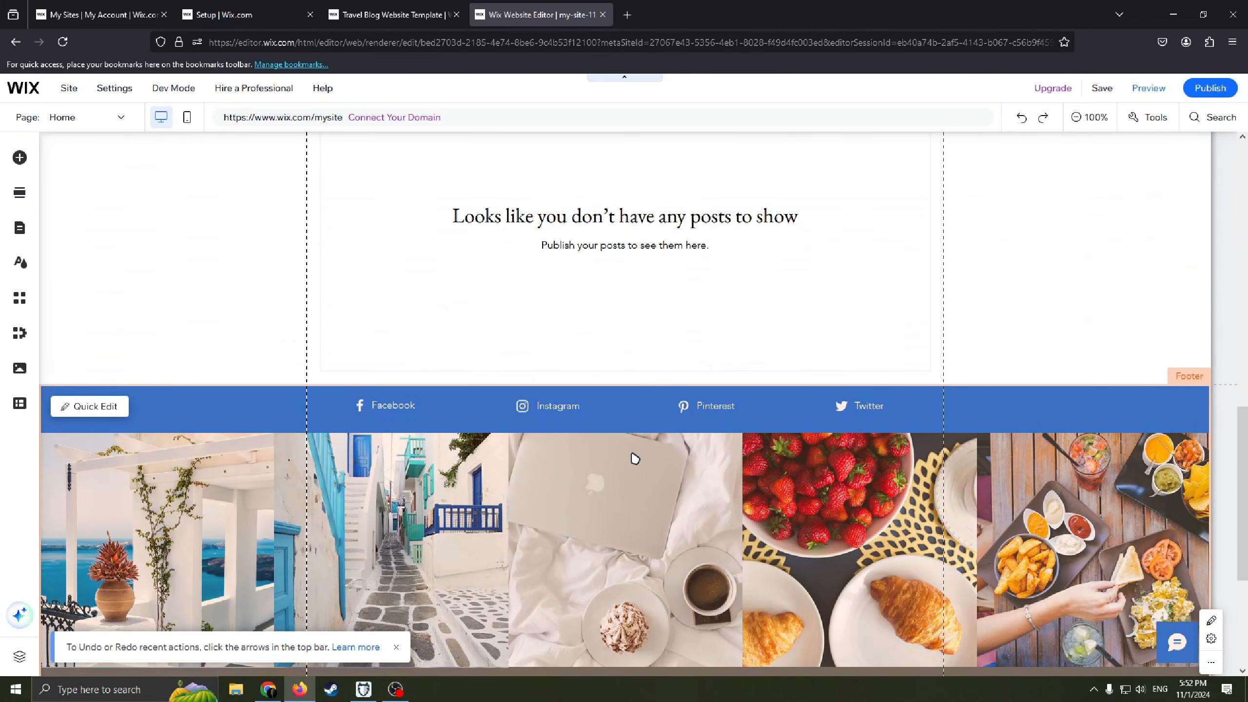
pyautogui.scroll(-2, 631, 486)
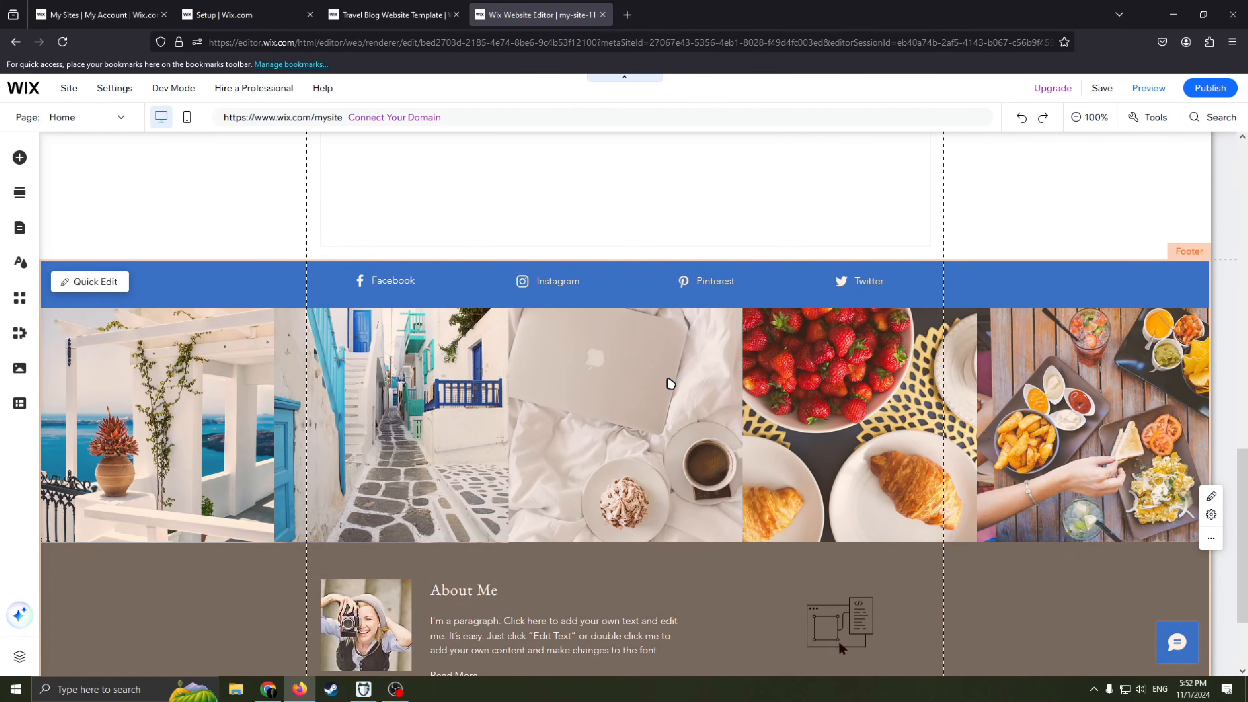
pyautogui.scroll(-2, 669, 368)
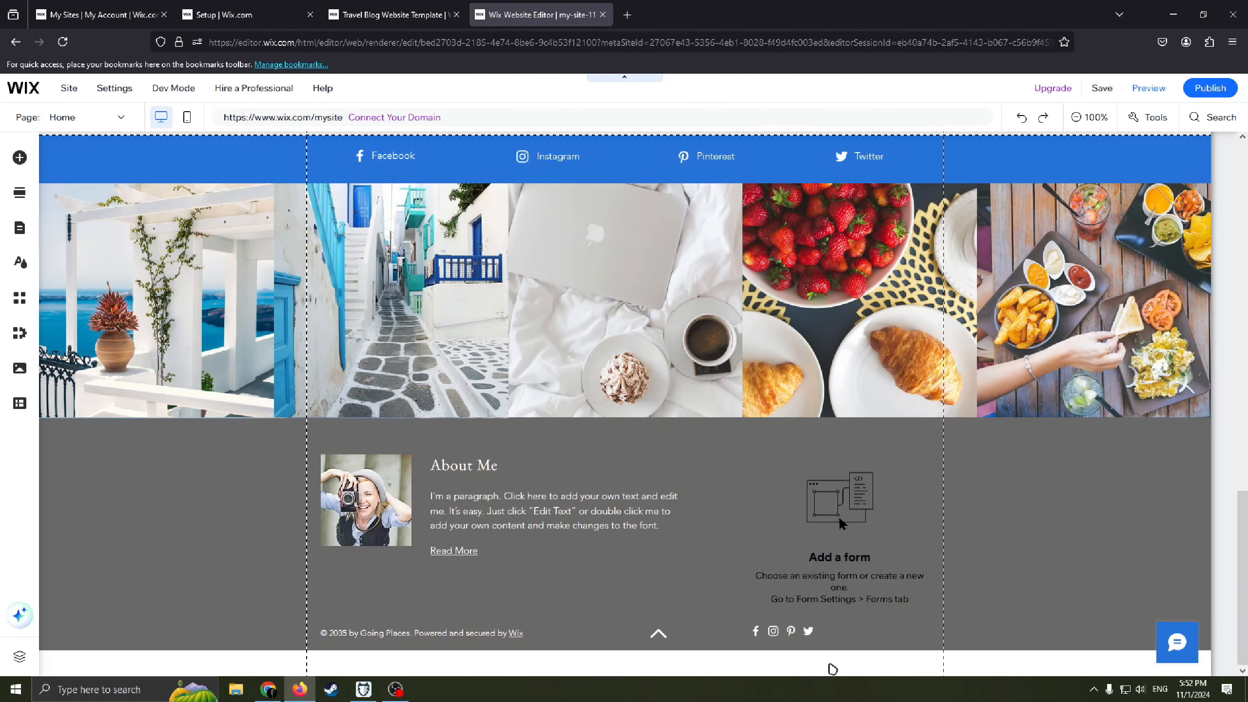
# Delete all footer elements below the image gallery, including About Me, the form and copyright line, and shorten the footer to end at the gallery
pyautogui.moveTo(862, 651); pyautogui.dragTo(857, 688)
pyautogui.moveTo(833, 614); pyautogui.dragTo(376, 403)
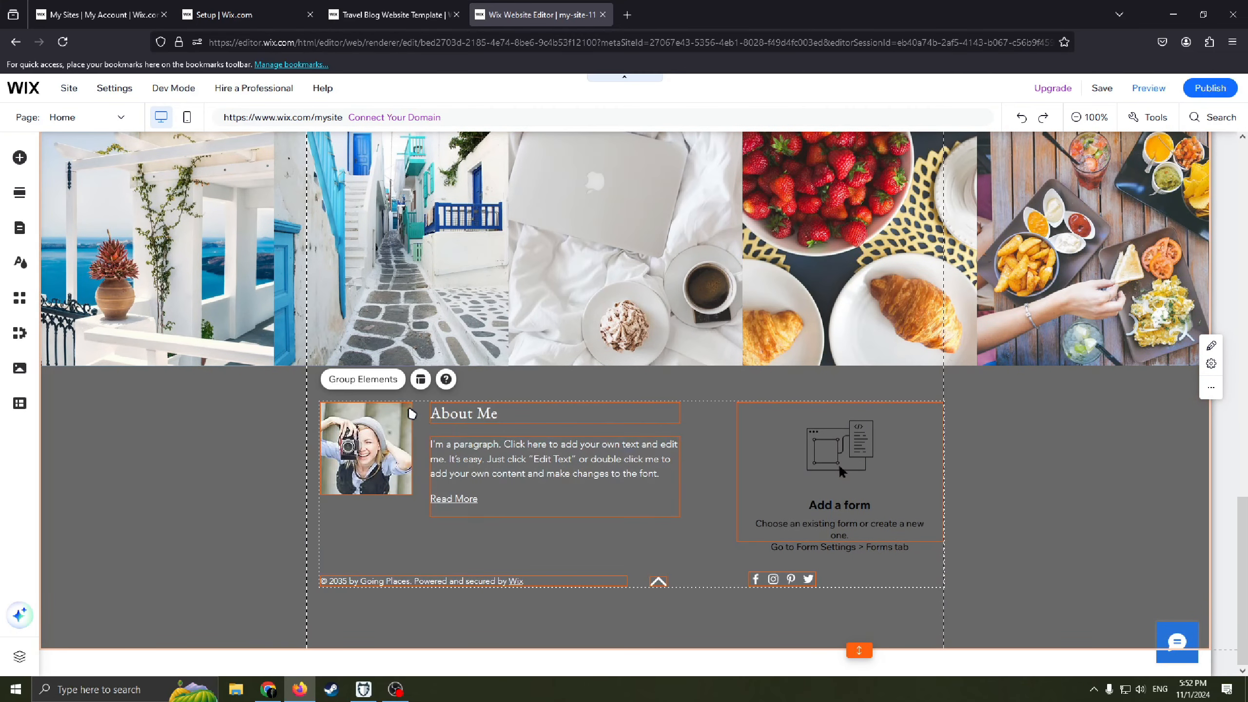
pyautogui.press('Delete')
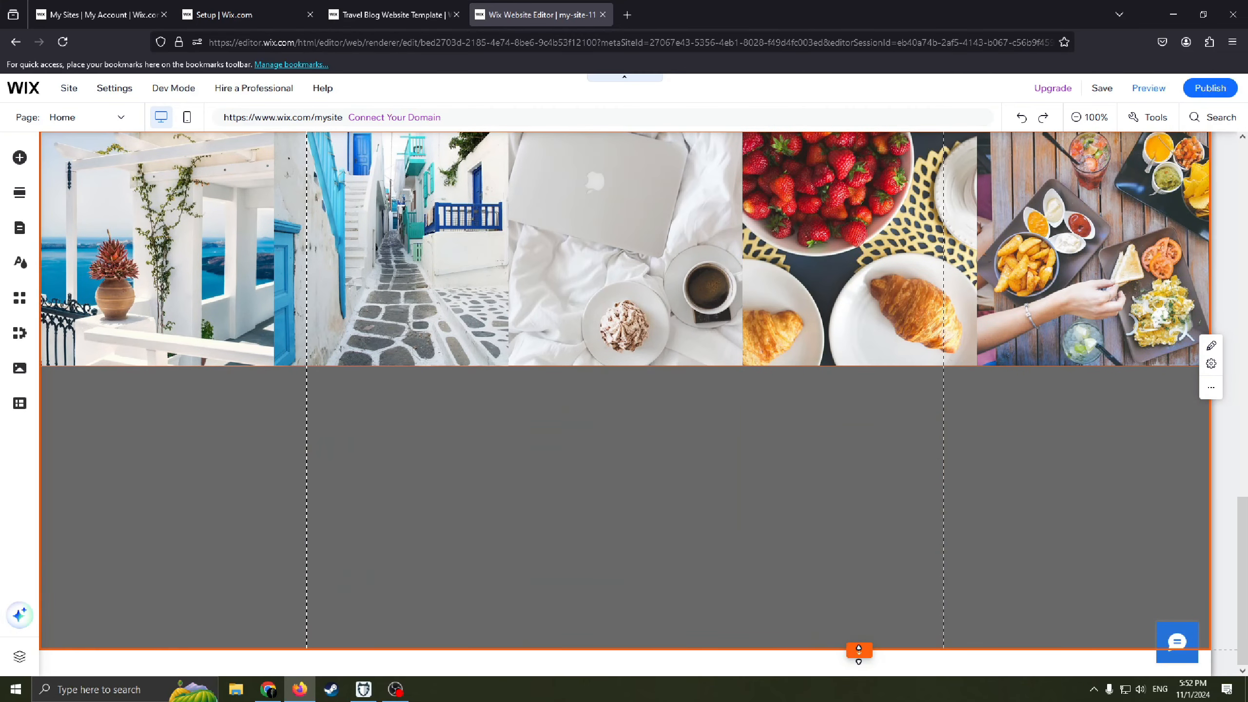
pyautogui.hotkey('ctrl', 'z')
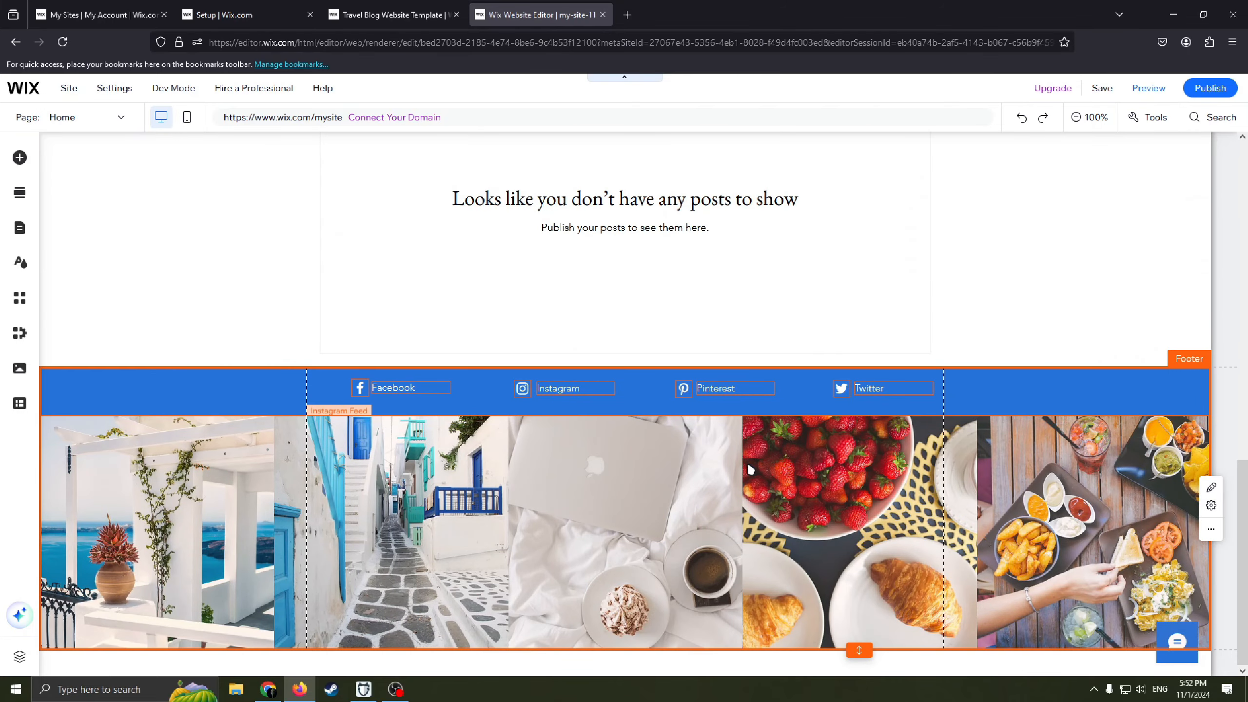
# Select the Welcome section to view its options, and examine the text settings of its "Travel Blog" line
pyautogui.scroll(15, 878, 473)
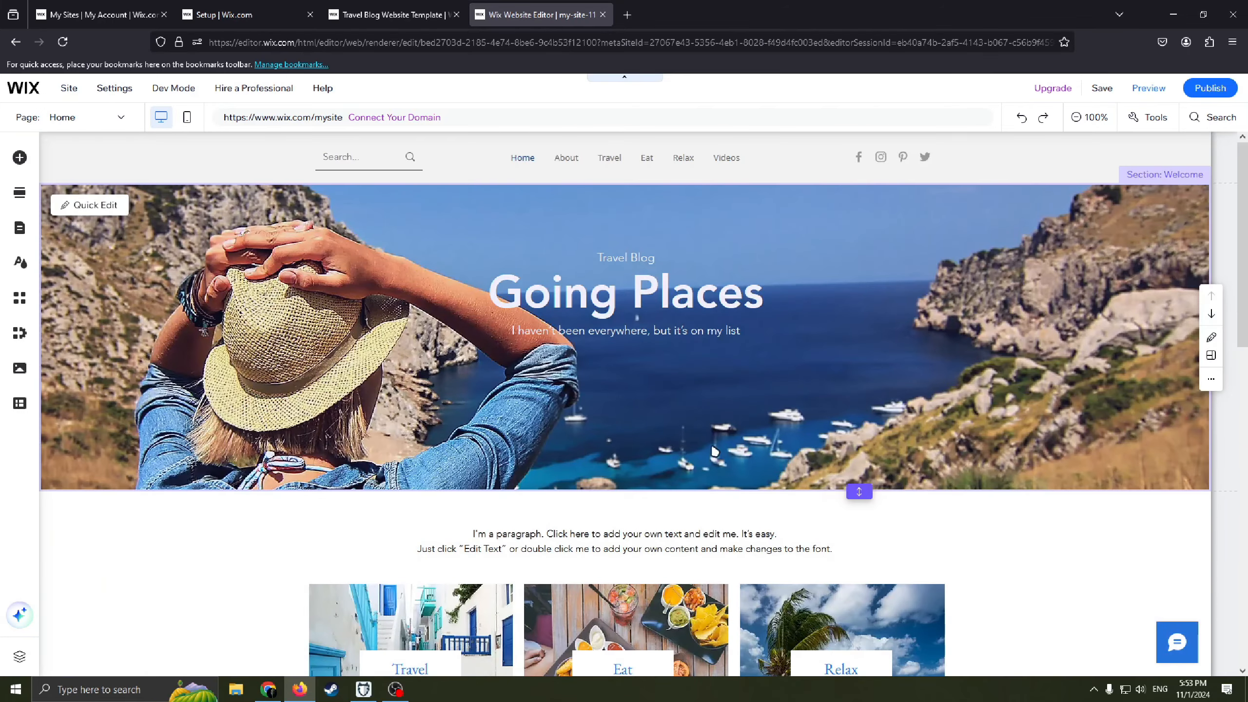
pyautogui.scroll(-5, 610, 465)
pyautogui.scroll(5, 699, 348)
pyautogui.click(855, 298)
pyautogui.click(977, 299)
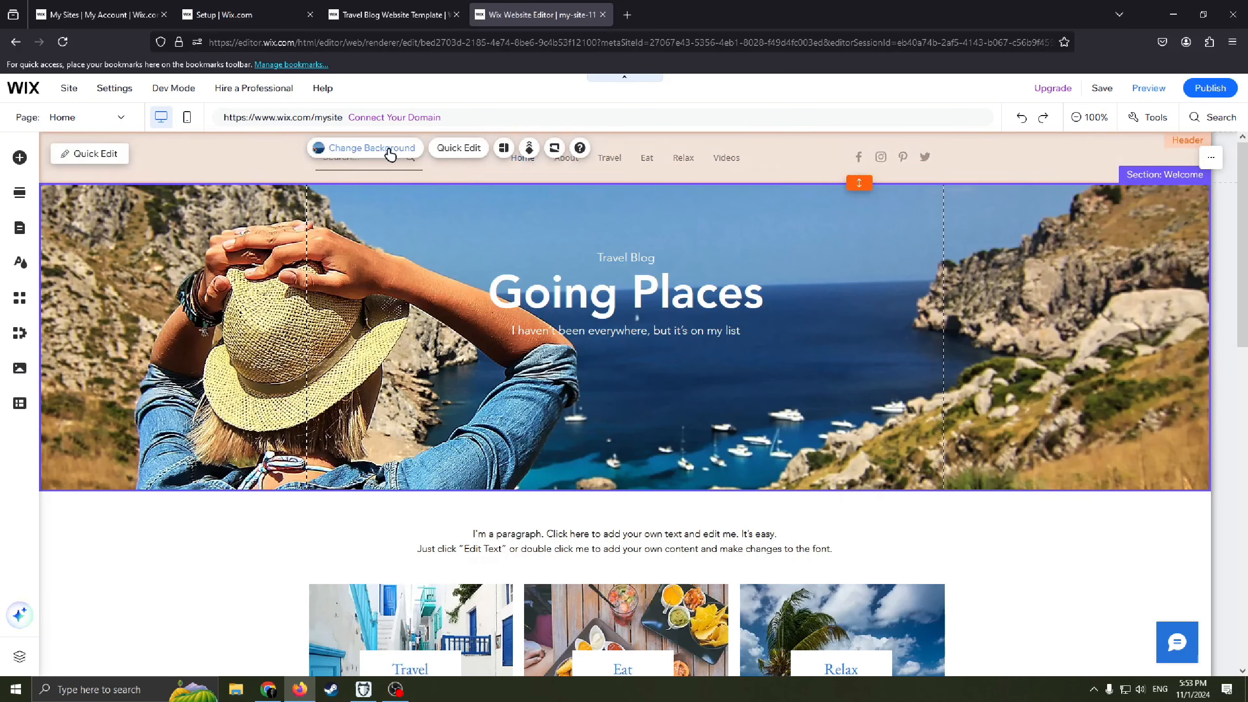
pyautogui.doubleClick(638, 257)
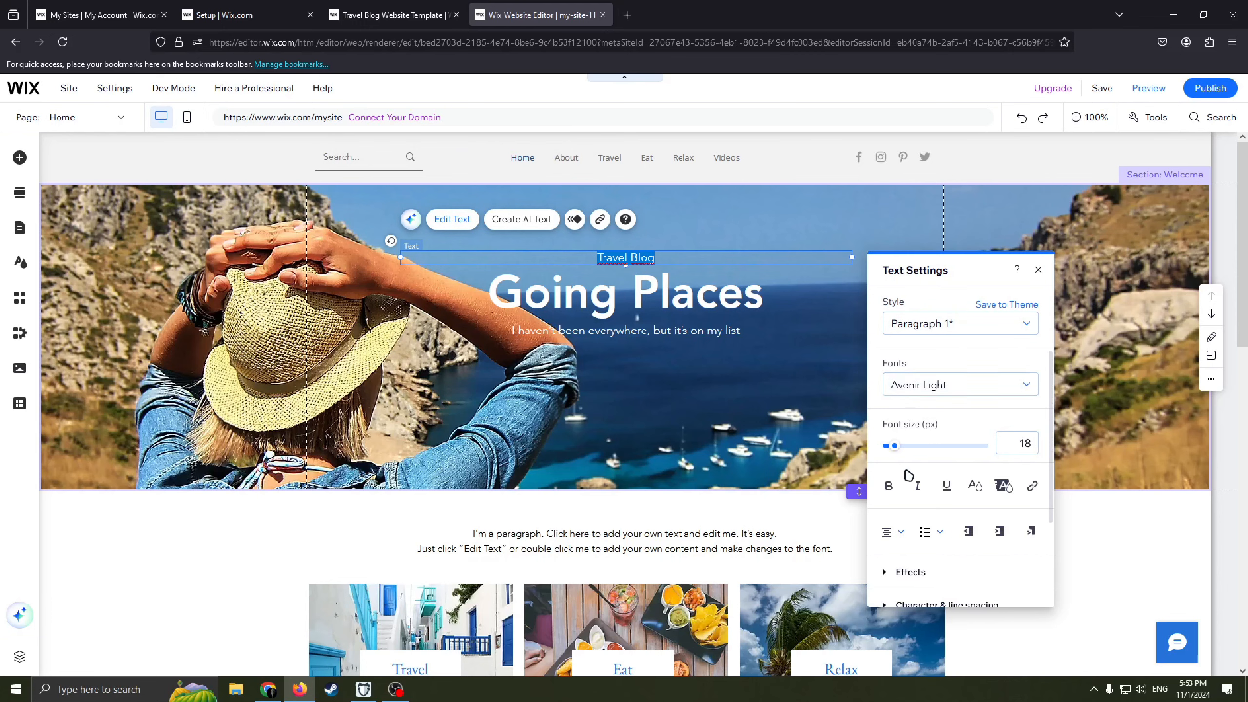
pyautogui.scroll(-3, 909, 470)
pyautogui.click(1039, 270)
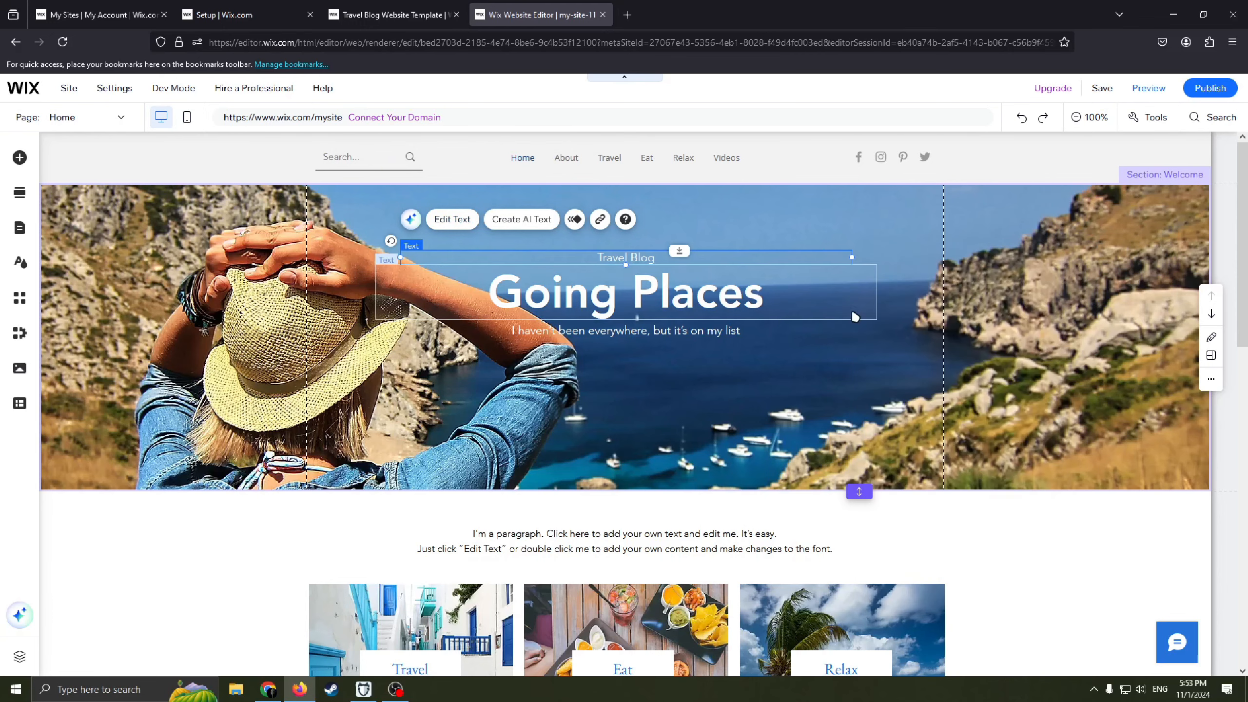
# Delete the "Travel Blog" line, the "Going Places" title and the tagline from the Welcome section together
pyautogui.moveTo(846, 404); pyautogui.dragTo(427, 229)
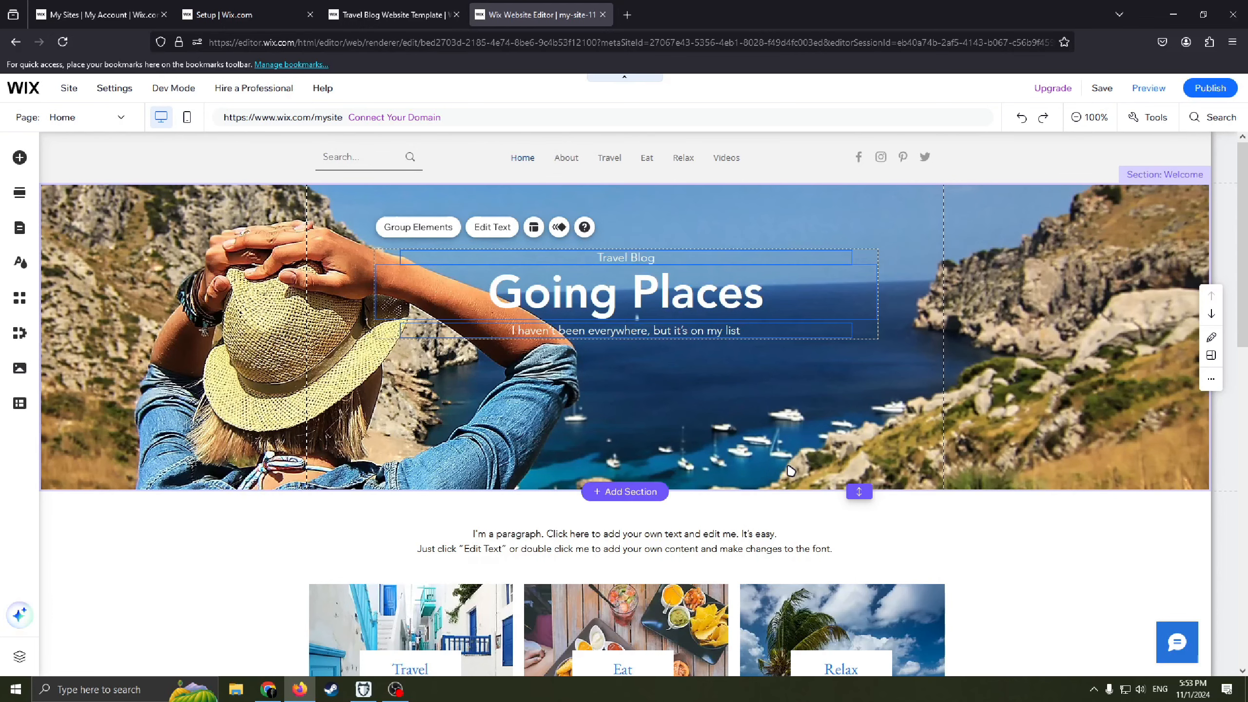
pyautogui.press('Delete')
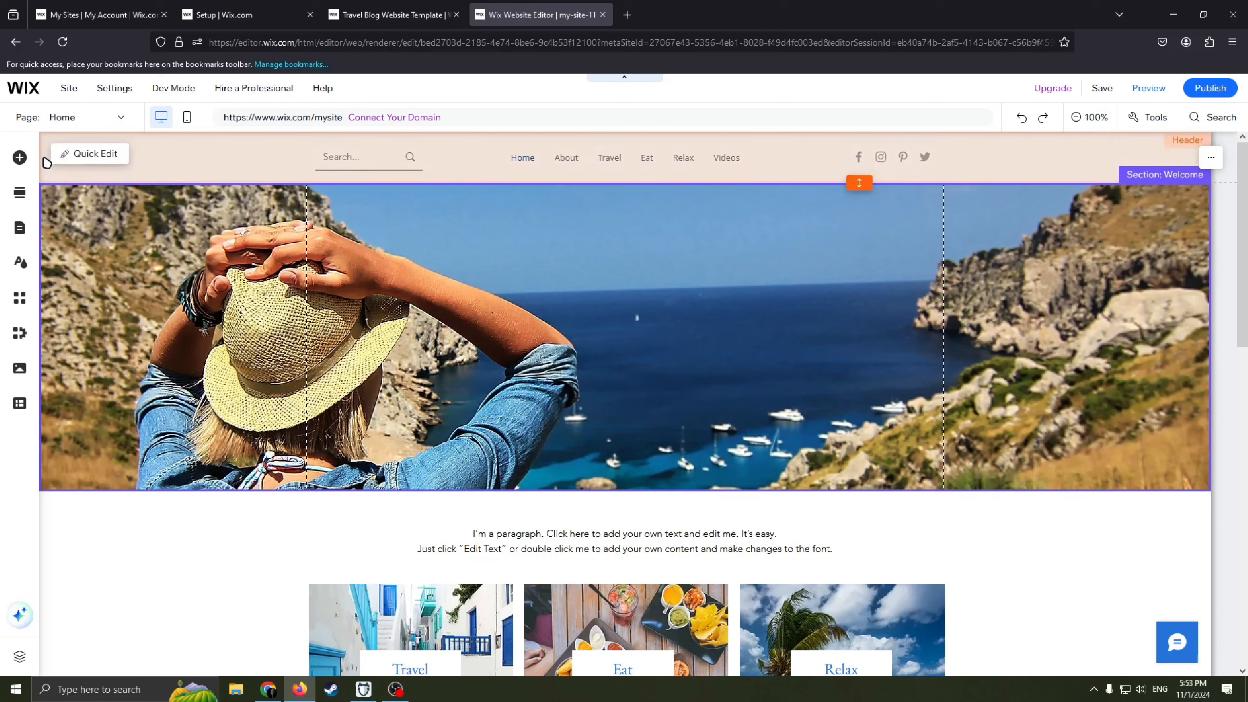
# Add a Heading 4 themed text over the Welcome section's image and open its text for editing
pyautogui.click(19, 157)
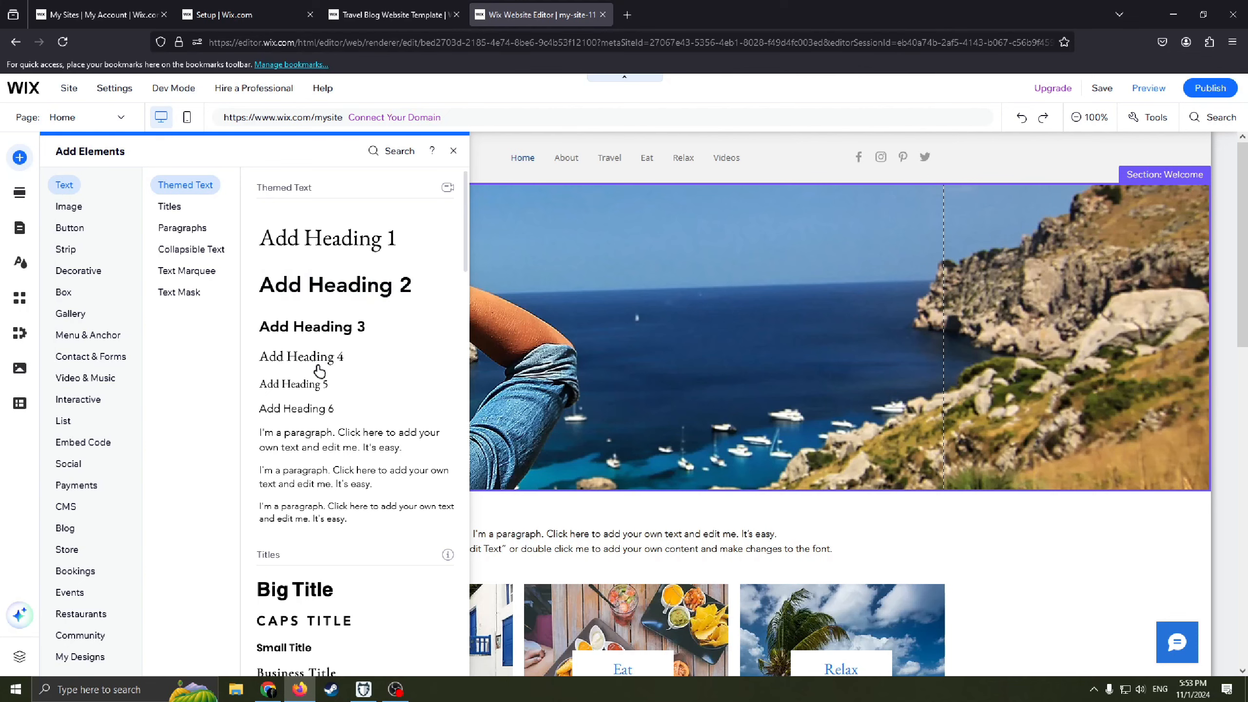
pyautogui.moveTo(317, 361); pyautogui.dragTo(680, 349)
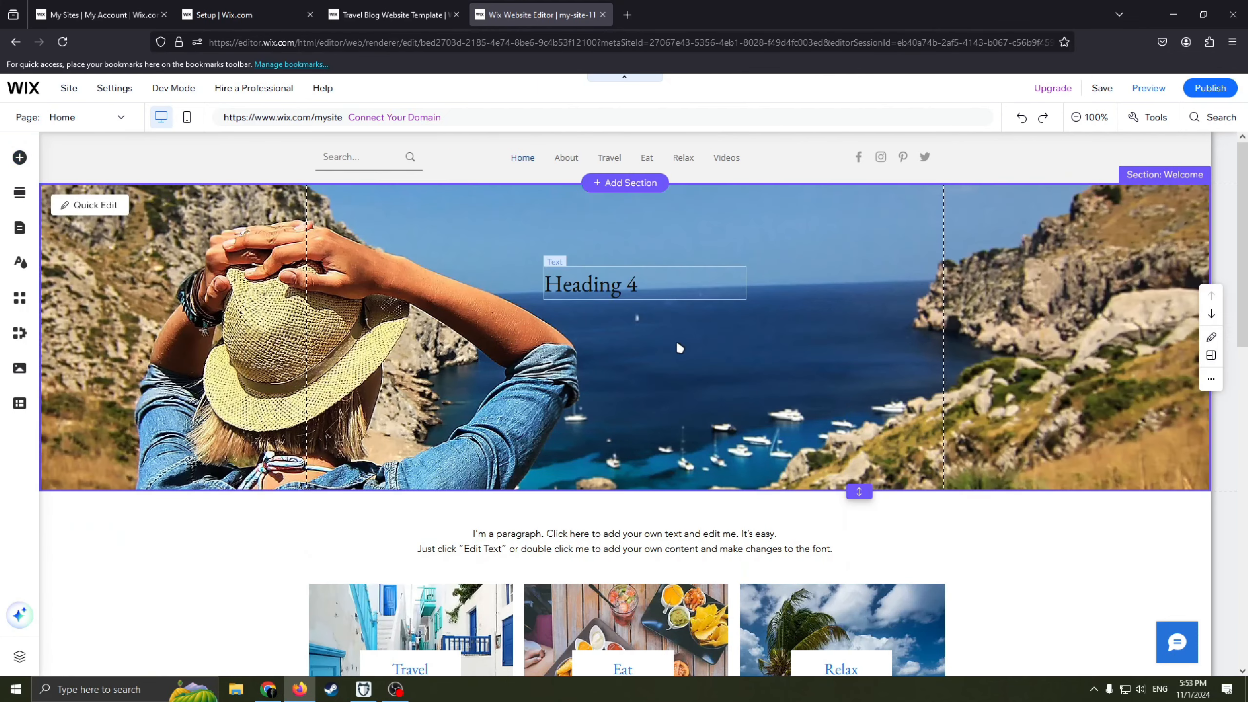
pyautogui.doubleClick(633, 288)
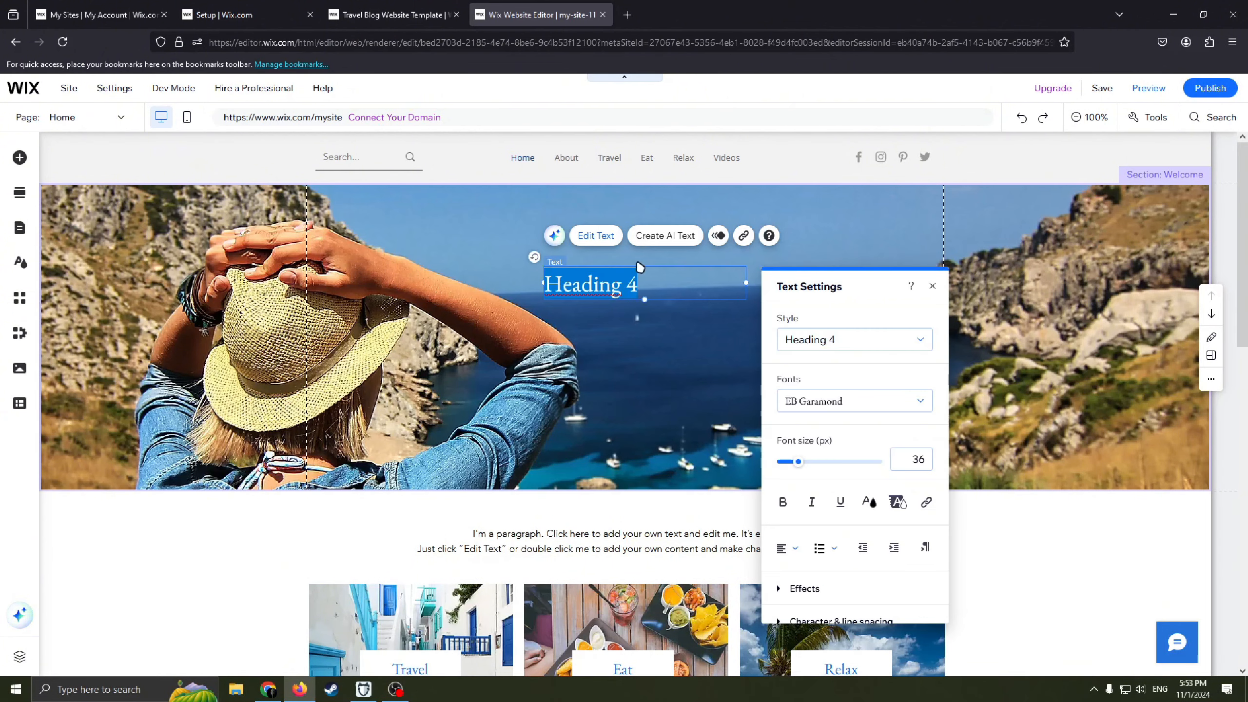
# Add the About section design with a centred text box over a blue-and-grey image below the Travel, Eat and Relax pictures
pyautogui.click(728, 376)
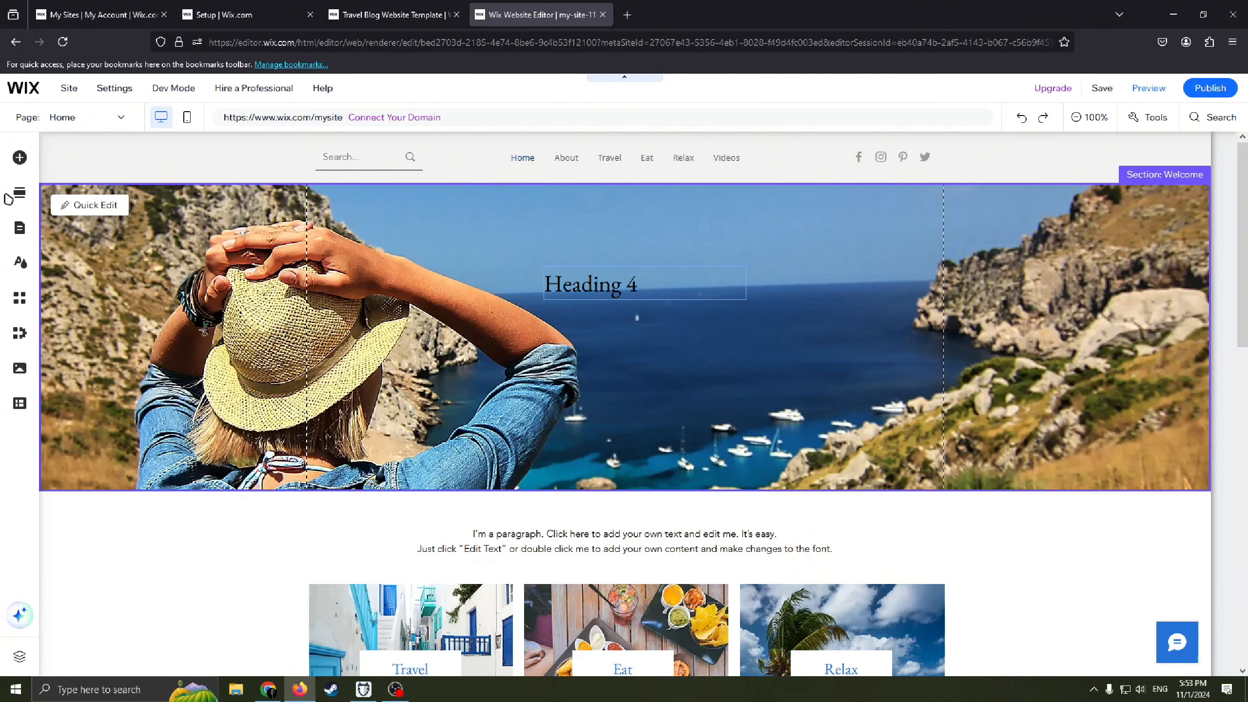
pyautogui.scroll(-3, 20, 207)
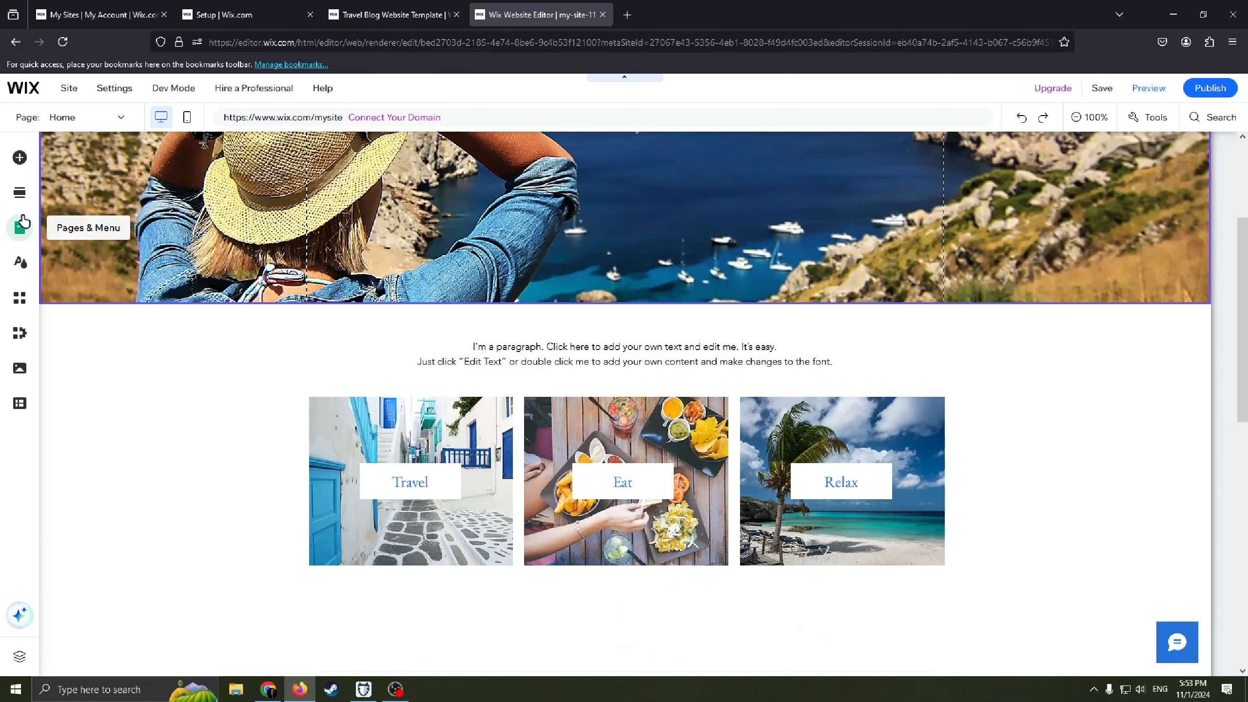
pyautogui.click(20, 192)
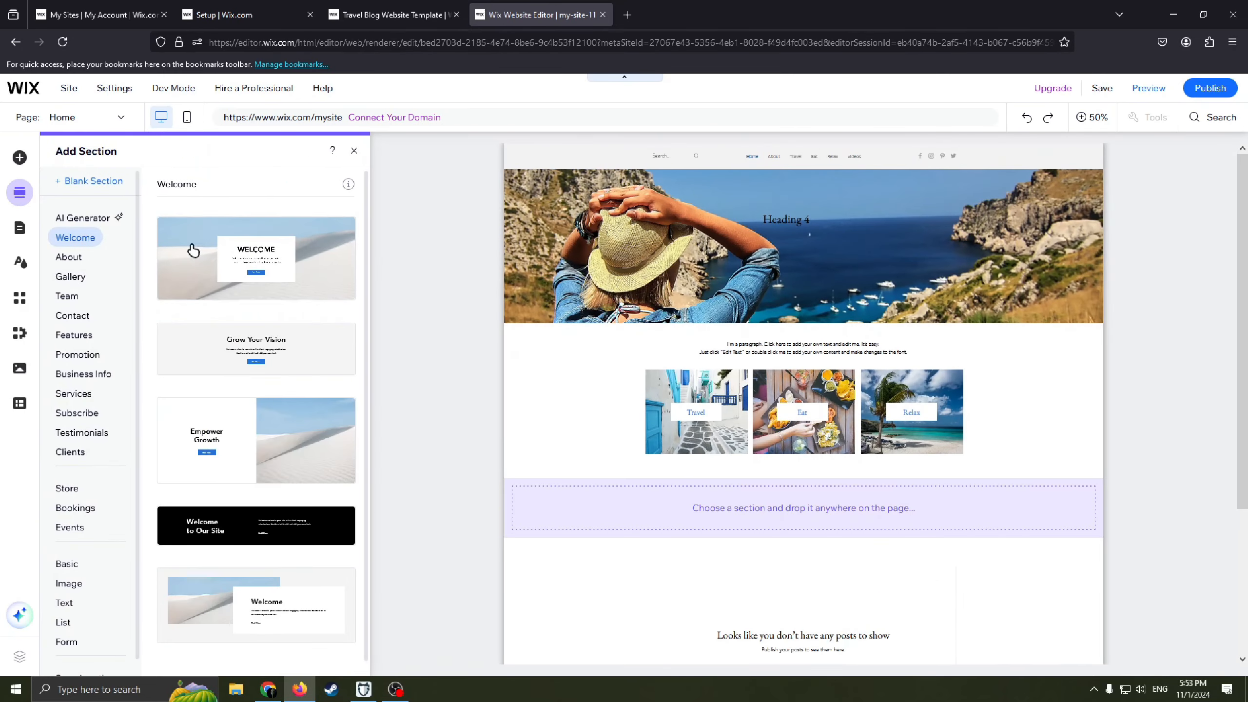
pyautogui.click(68, 257)
pyautogui.scroll(-2, 265, 411)
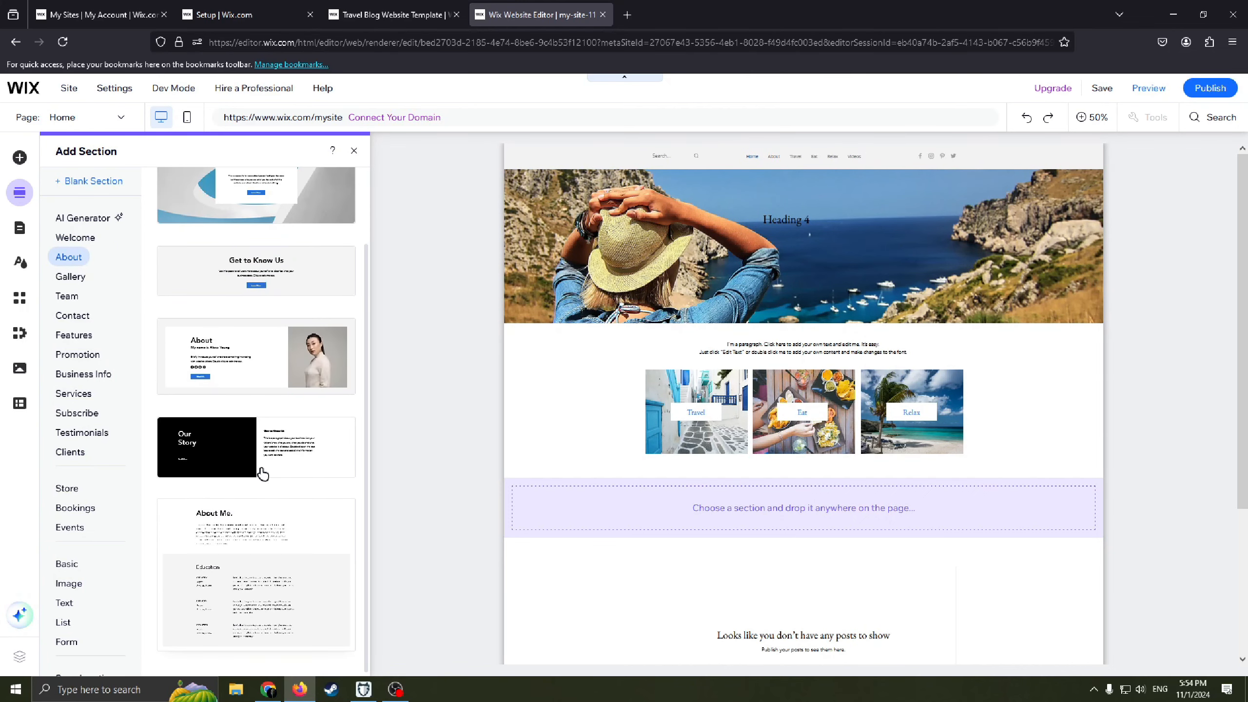
pyautogui.scroll(2, 270, 330)
pyautogui.moveTo(266, 262); pyautogui.dragTo(831, 521)
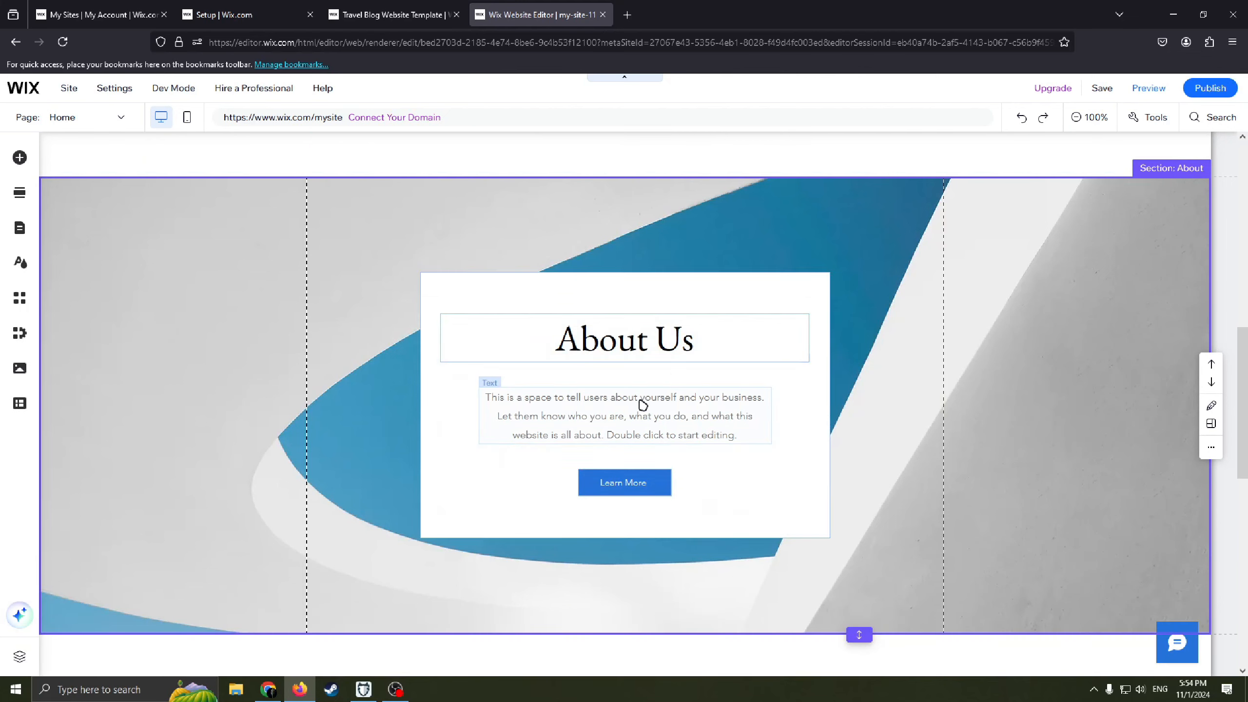
pyautogui.scroll(-2, 704, 519)
pyautogui.scroll(2, 760, 399)
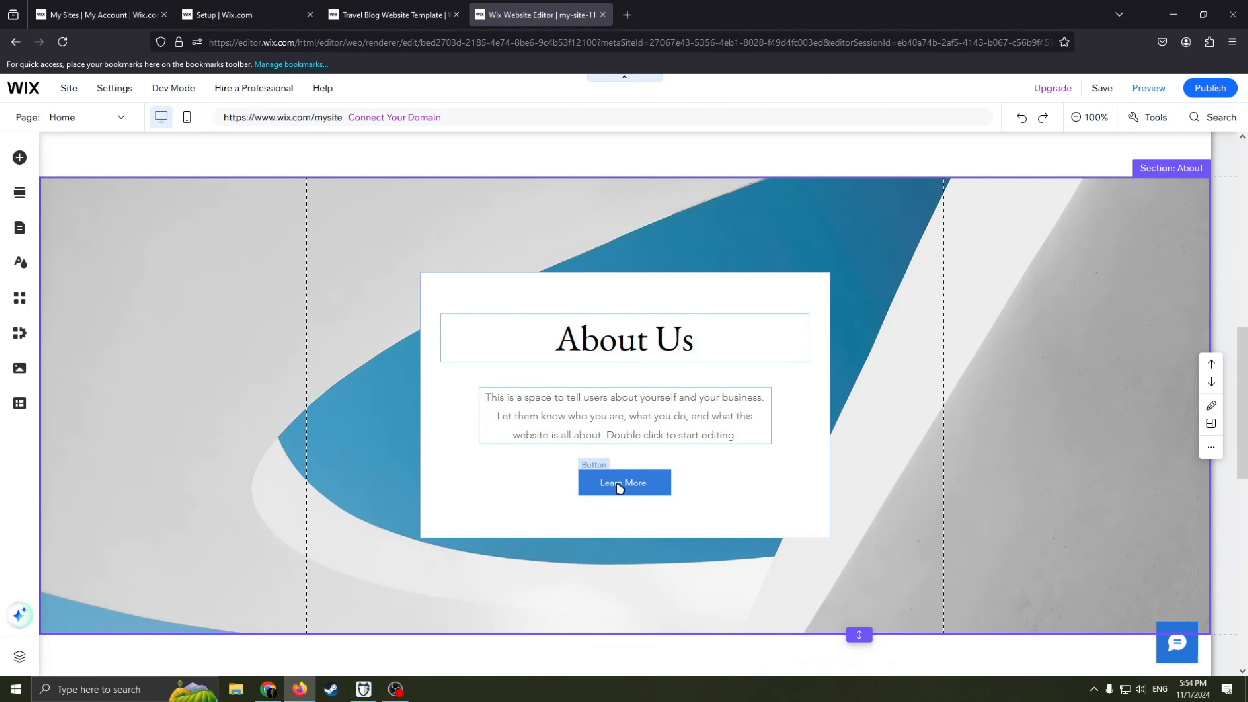
# Delete the "Learn More" button from the About Us box
pyautogui.click(620, 488)
pyautogui.rightClick(614, 482)
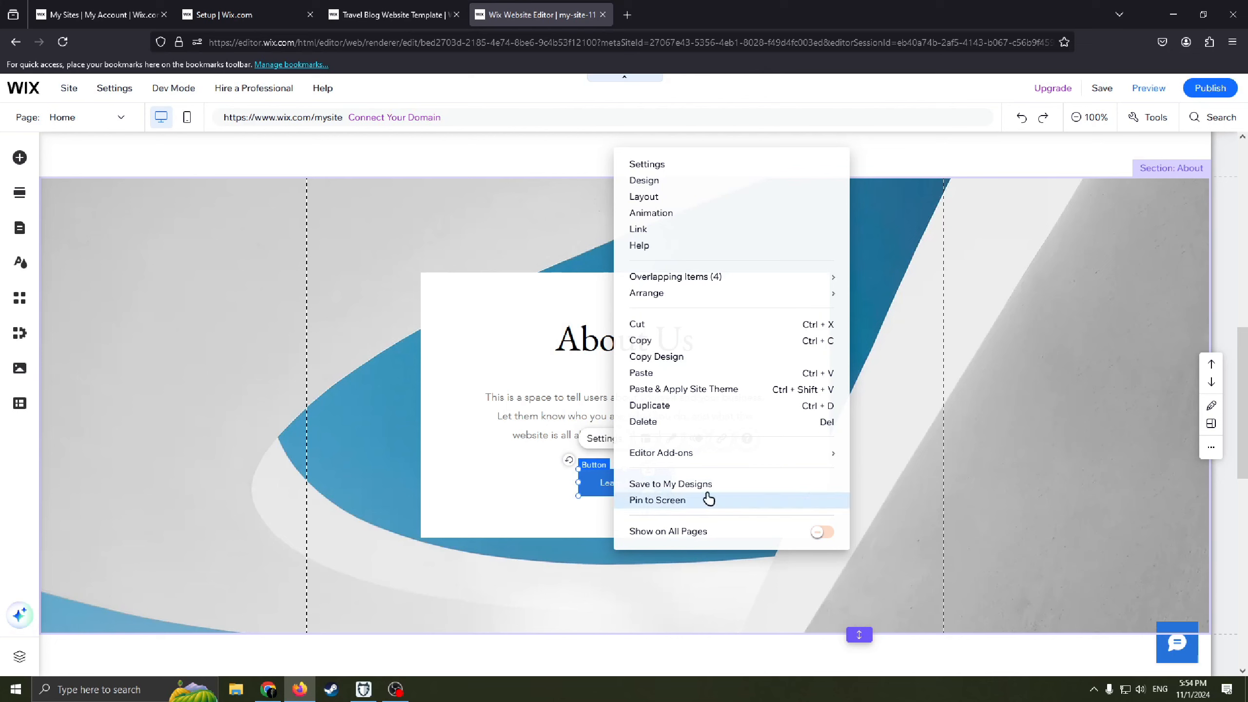
pyautogui.click(681, 426)
# Add the plain "Read More" text button below the paragraph in the About Us box
pyautogui.click(20, 157)
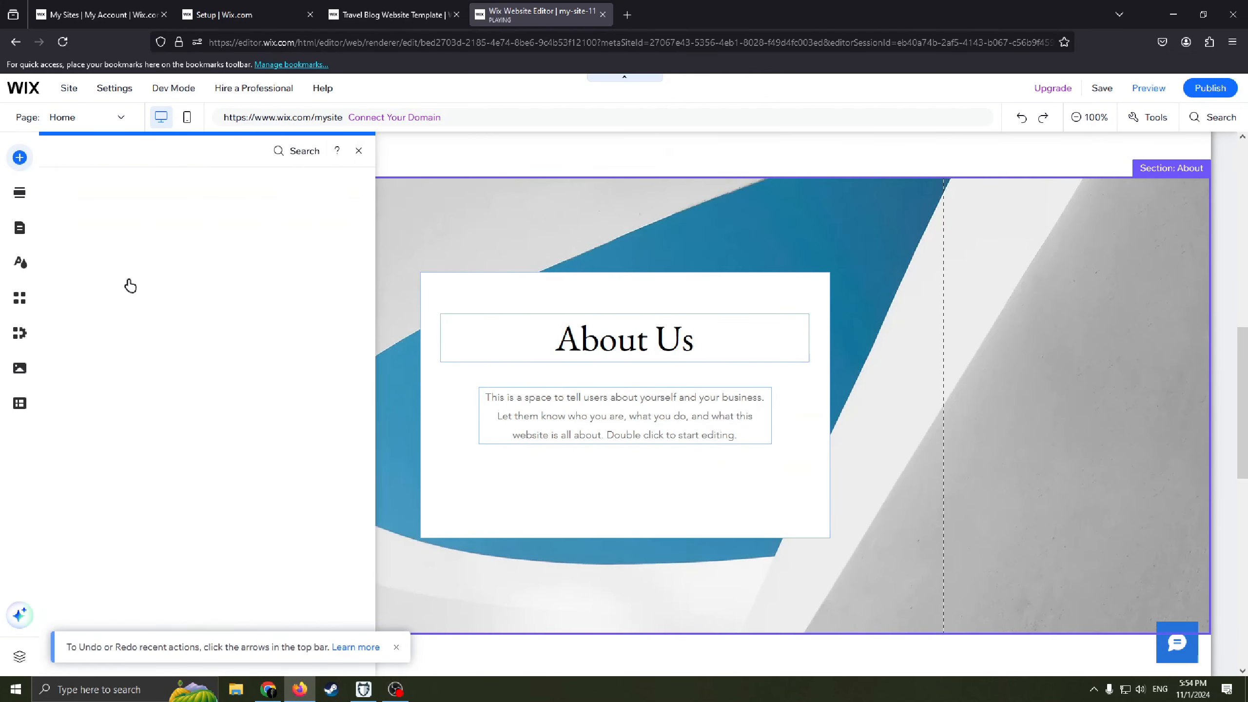
pyautogui.moveTo(69, 230)
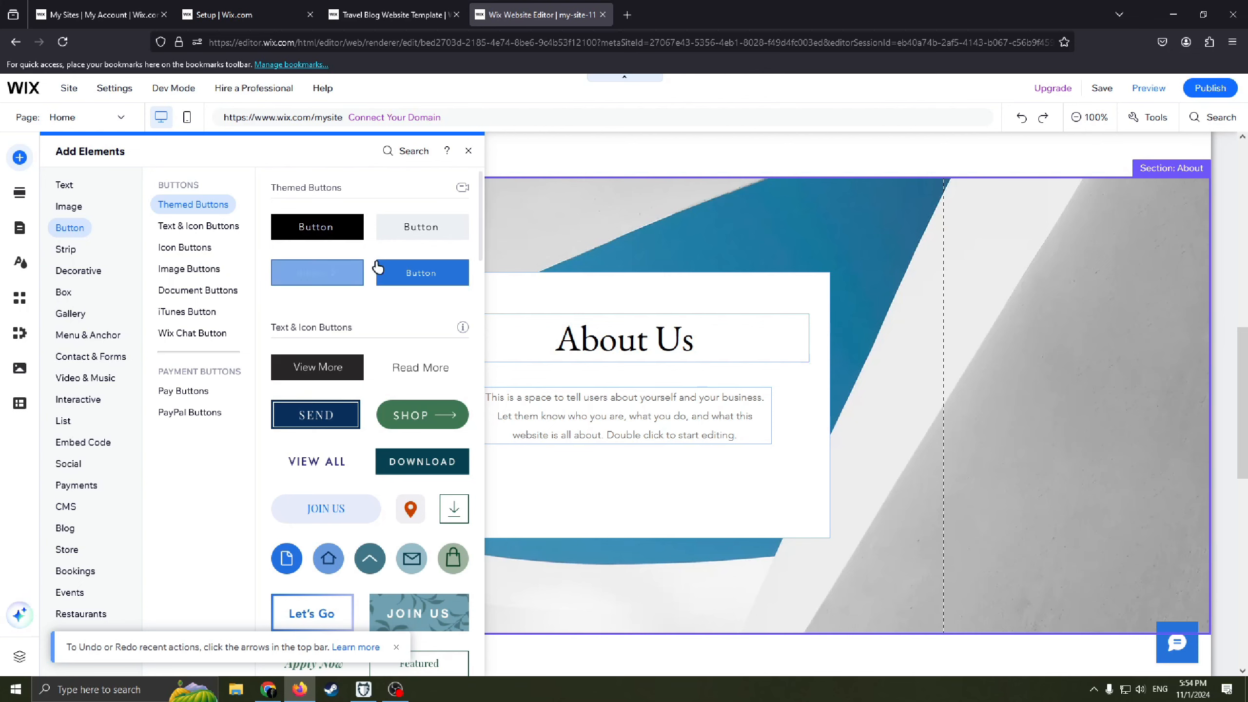
pyautogui.scroll(-7, 369, 502)
pyautogui.scroll(5, 378, 494)
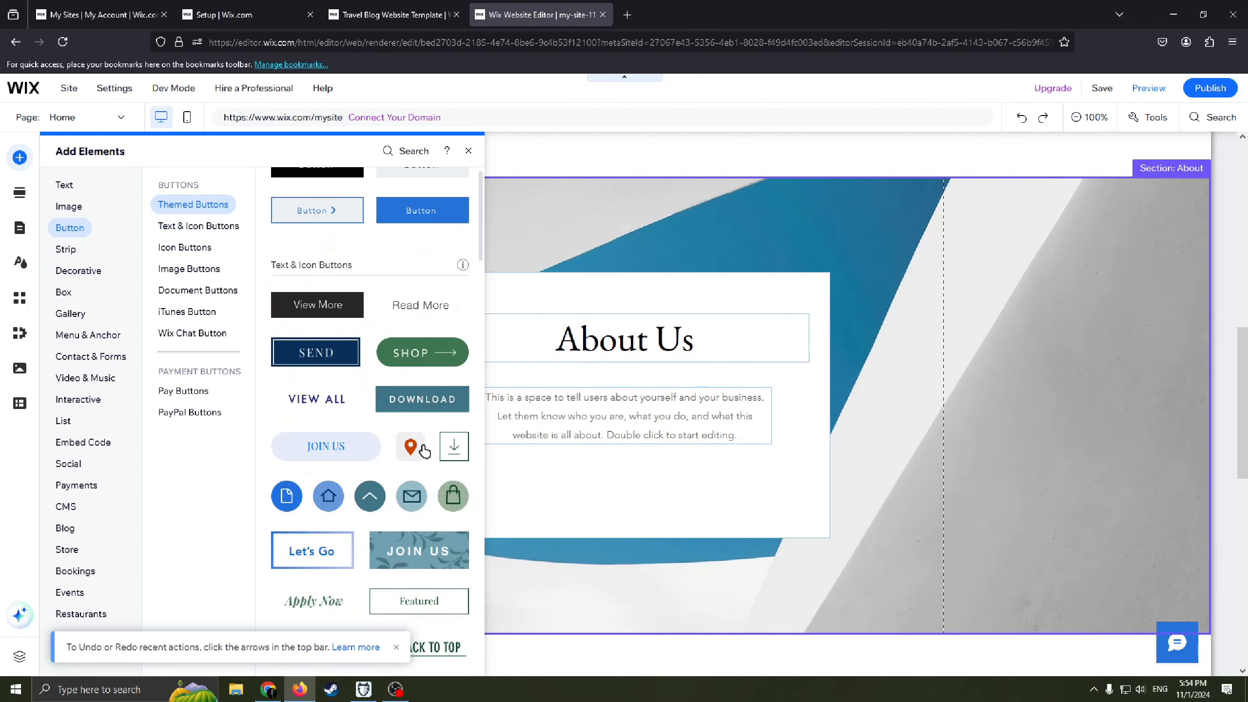
pyautogui.moveTo(420, 305); pyautogui.dragTo(627, 490)
pyautogui.click(759, 503)
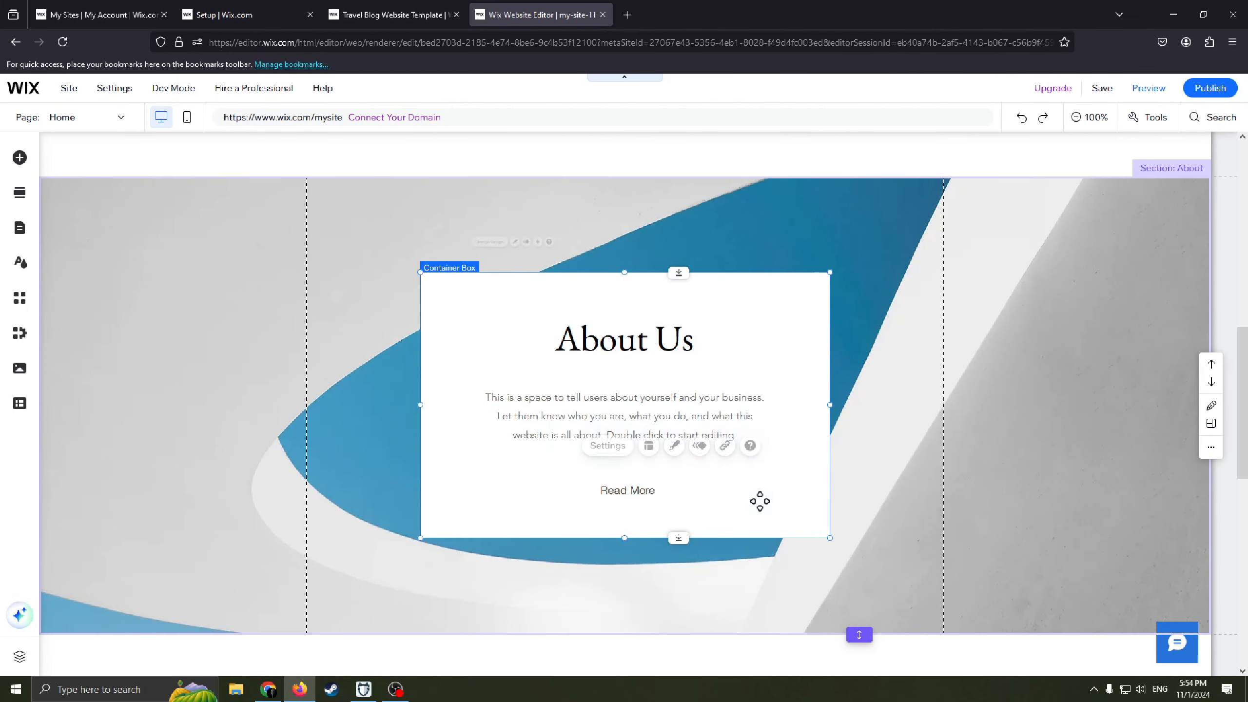
# Examine the link options for the "Read More" button, from page and web address to email and phone number, without setting a link
pyautogui.click(644, 496)
pyautogui.scroll(1, 753, 512)
pyautogui.scroll(-2, 754, 512)
pyautogui.scroll(-2, 727, 462)
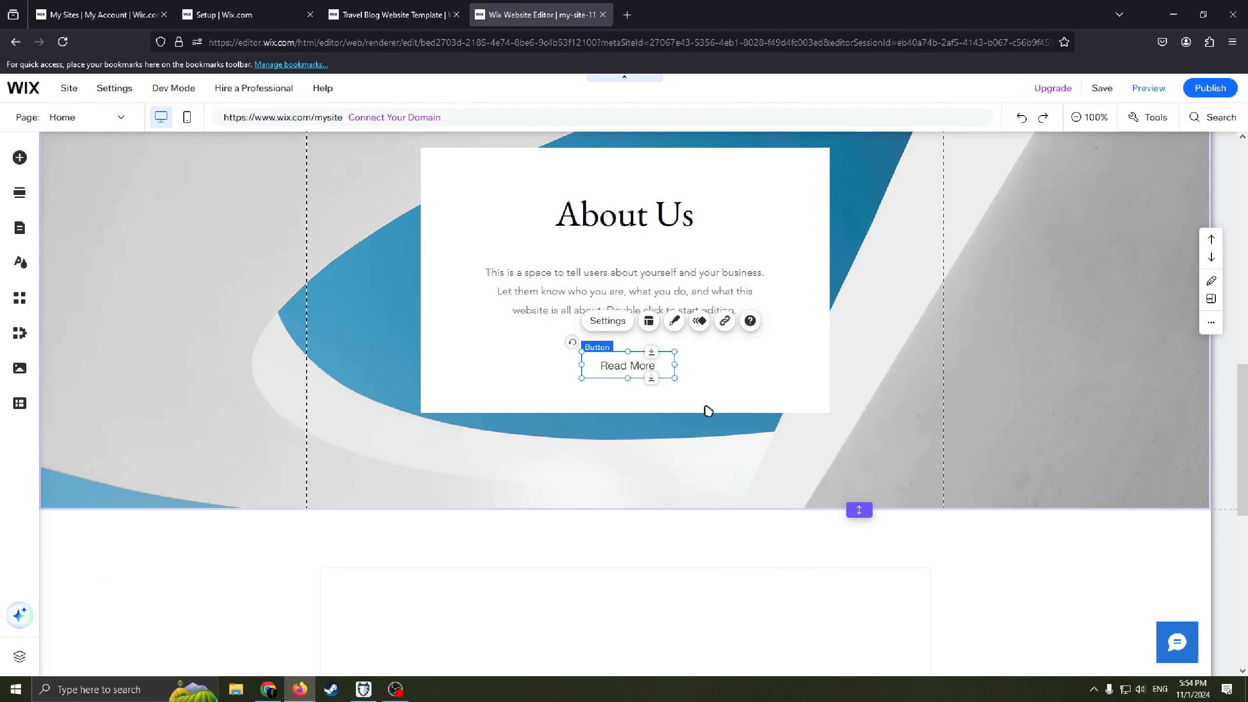
pyautogui.scroll(3, 723, 482)
pyautogui.scroll(-3, 713, 497)
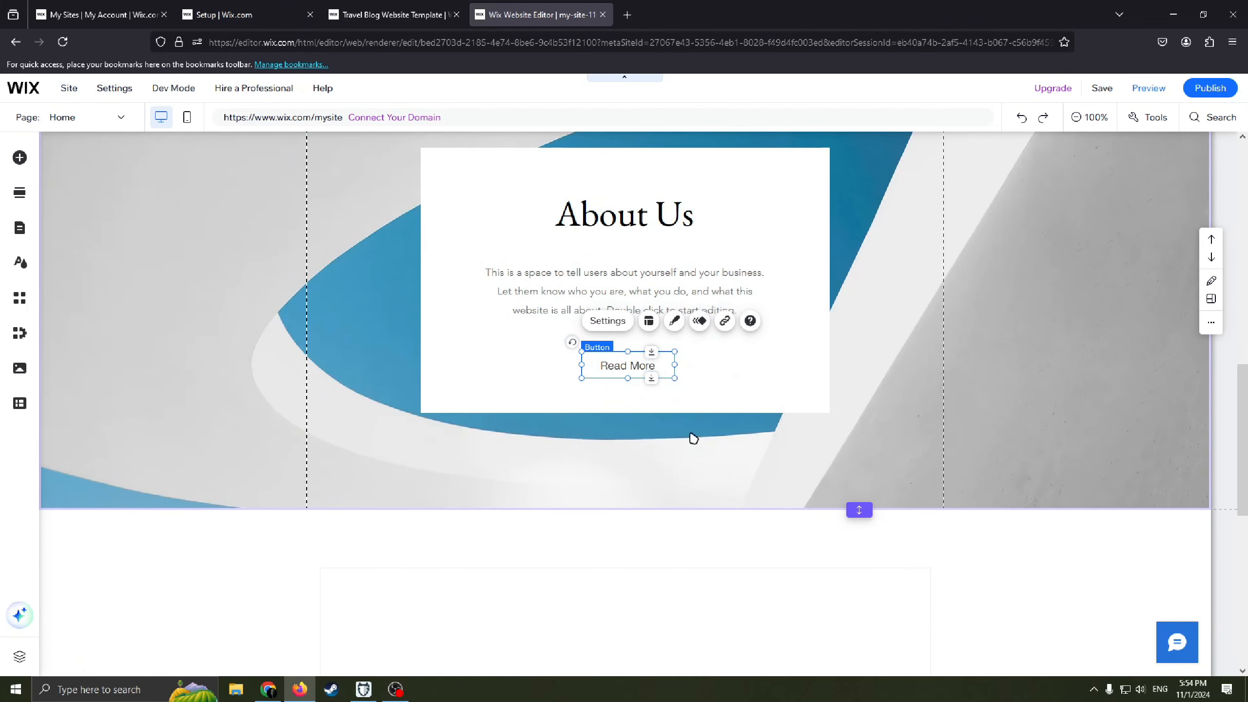
pyautogui.click(726, 321)
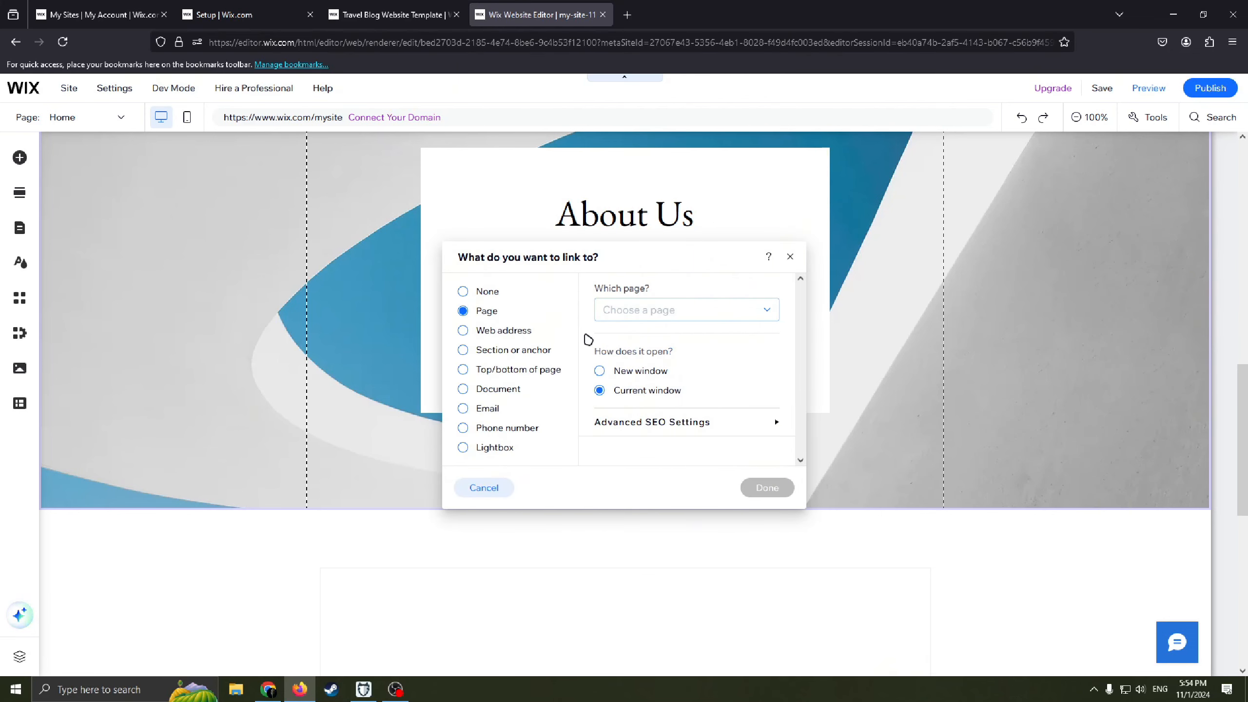
pyautogui.click(660, 311)
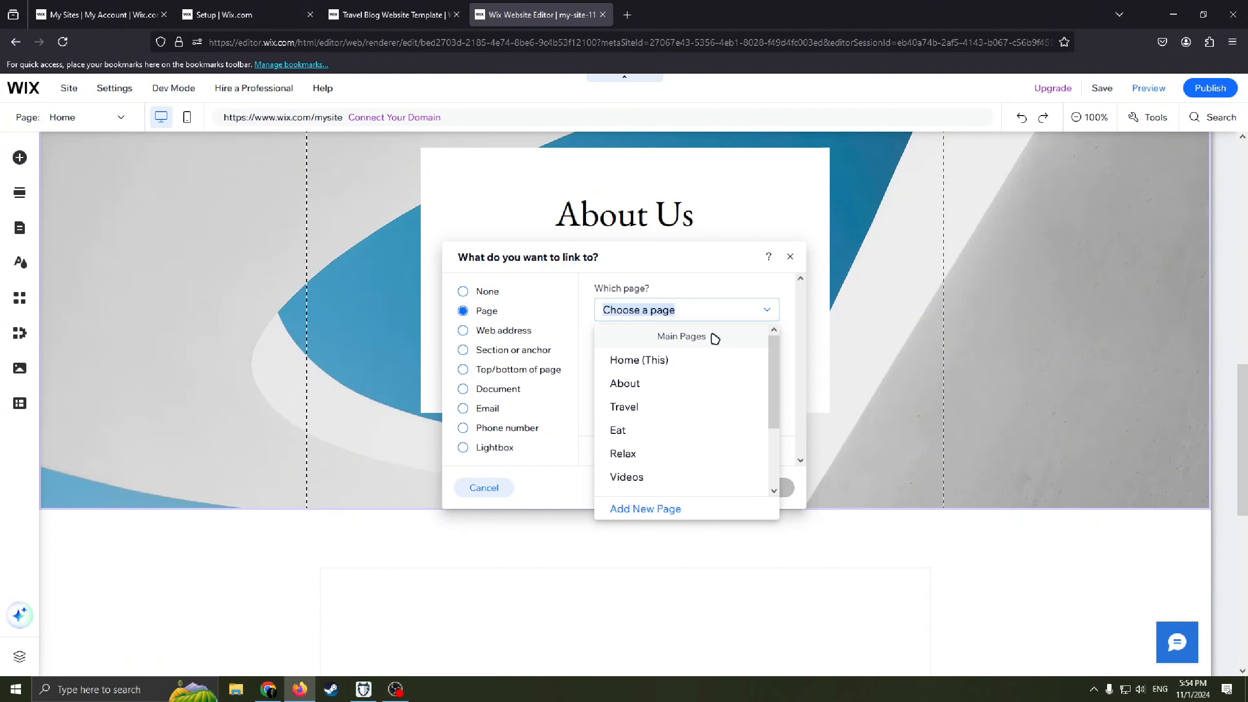
pyautogui.click(506, 330)
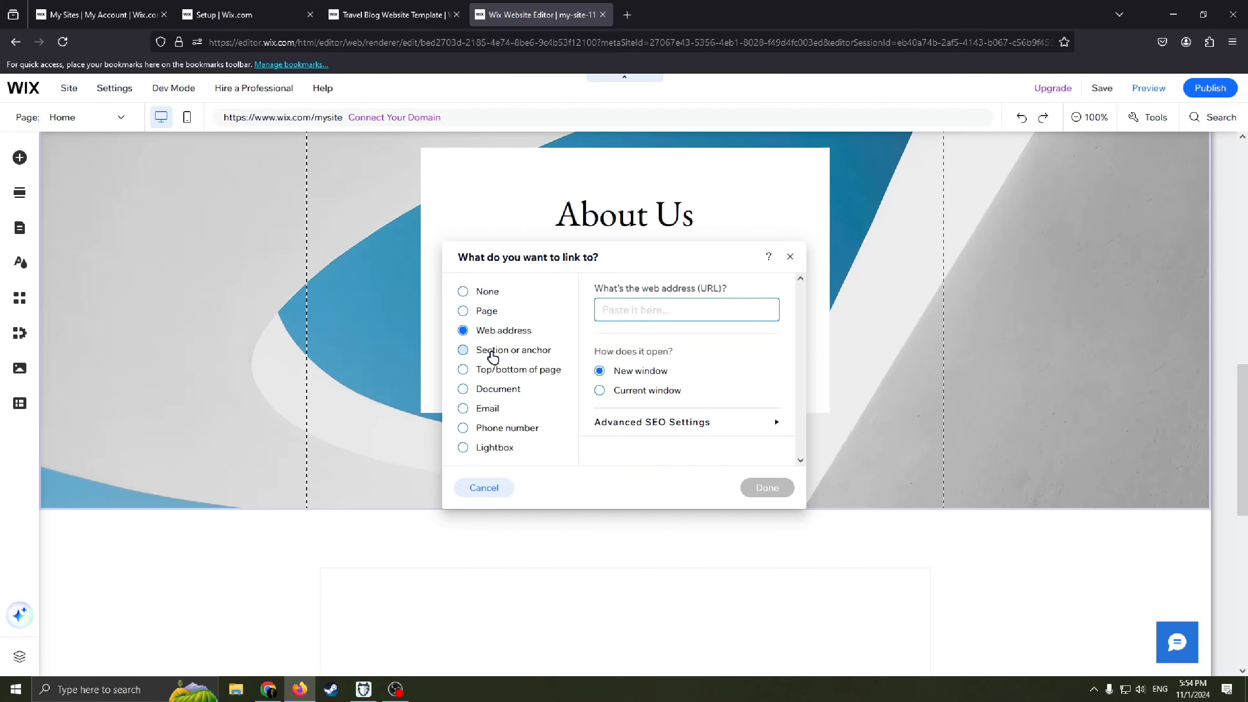
pyautogui.click(493, 356)
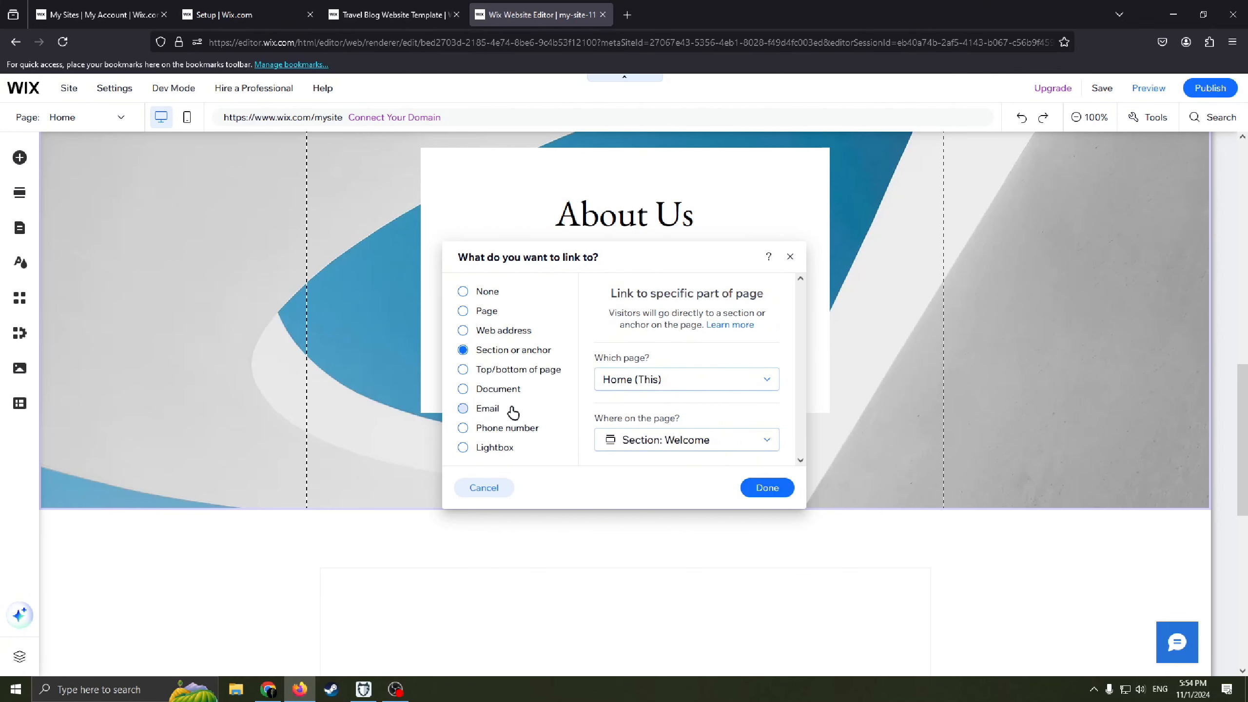
pyautogui.click(524, 369)
pyautogui.click(514, 391)
pyautogui.click(483, 411)
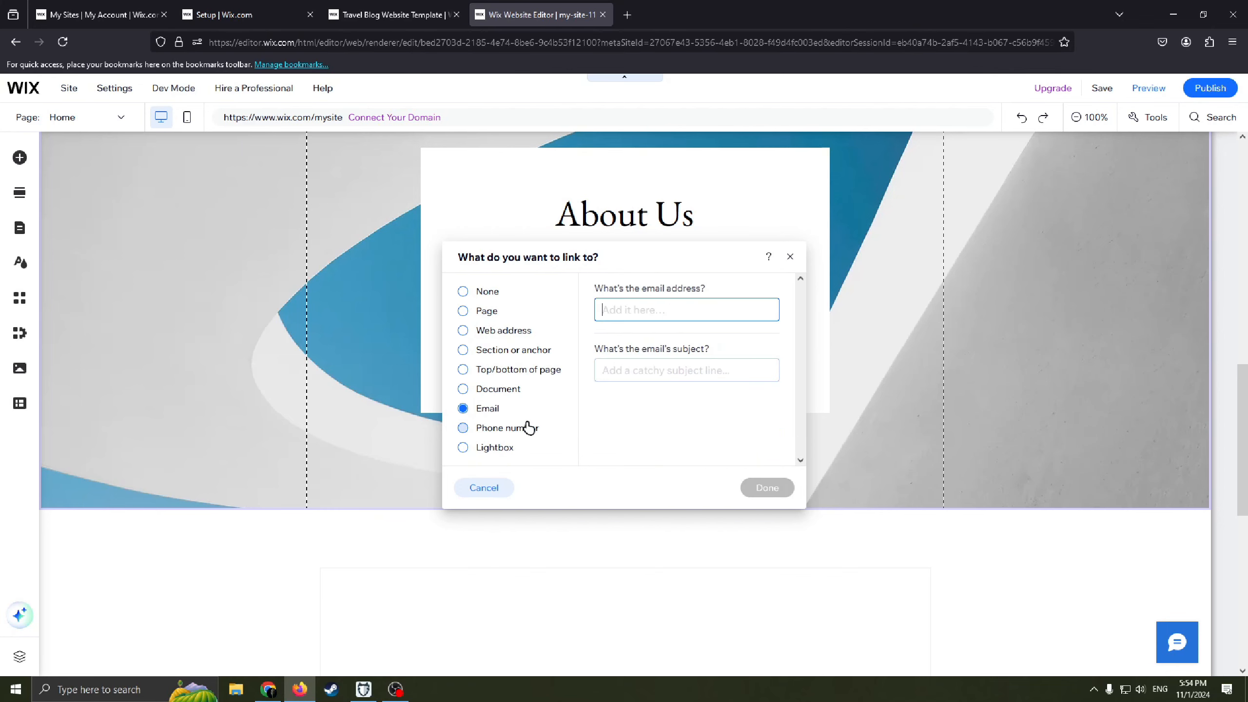
pyautogui.click(525, 427)
pyautogui.click(790, 256)
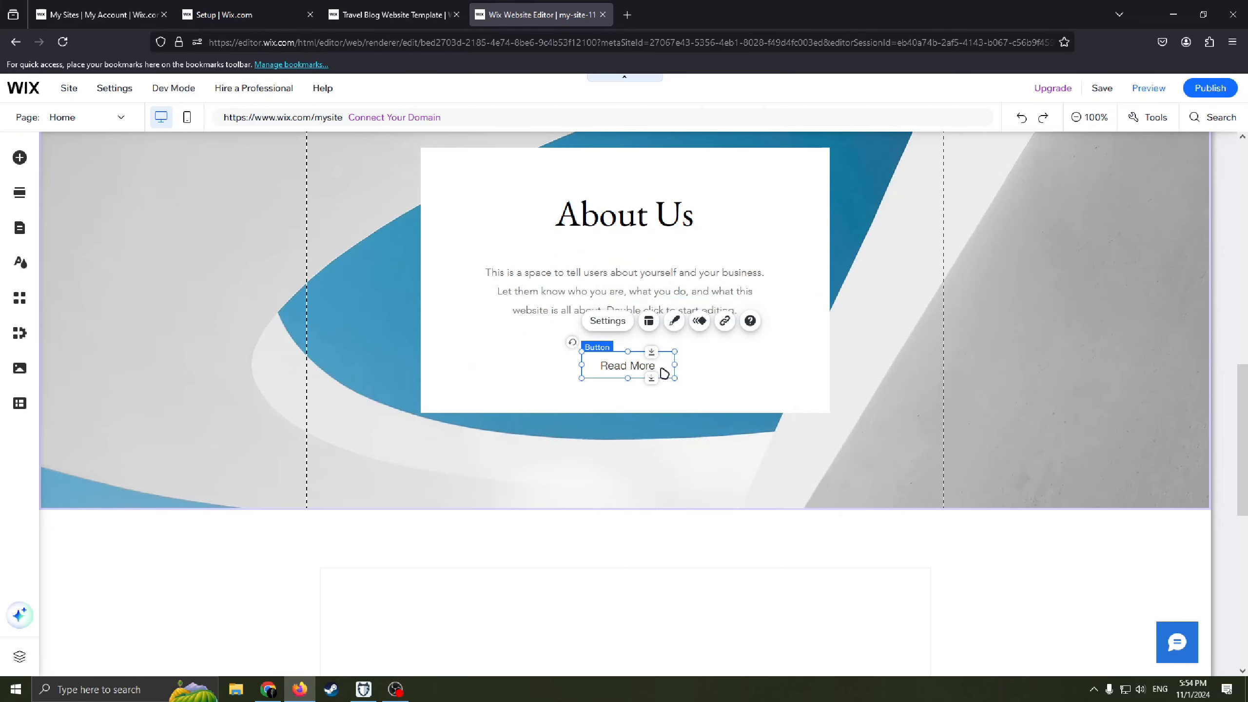
# Shrink the "Read More" button slightly and view its display, text and link settings
pyautogui.scroll(10, 758, 399)
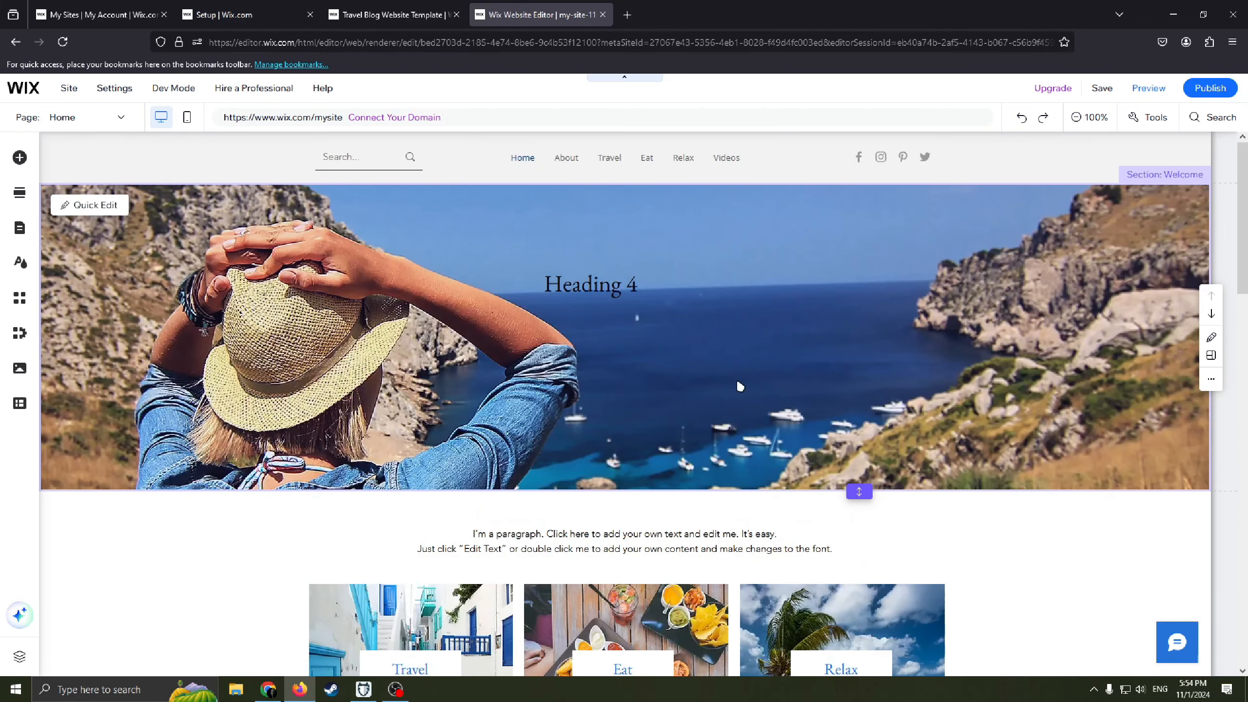
pyautogui.scroll(-10, 740, 386)
pyautogui.click(649, 424)
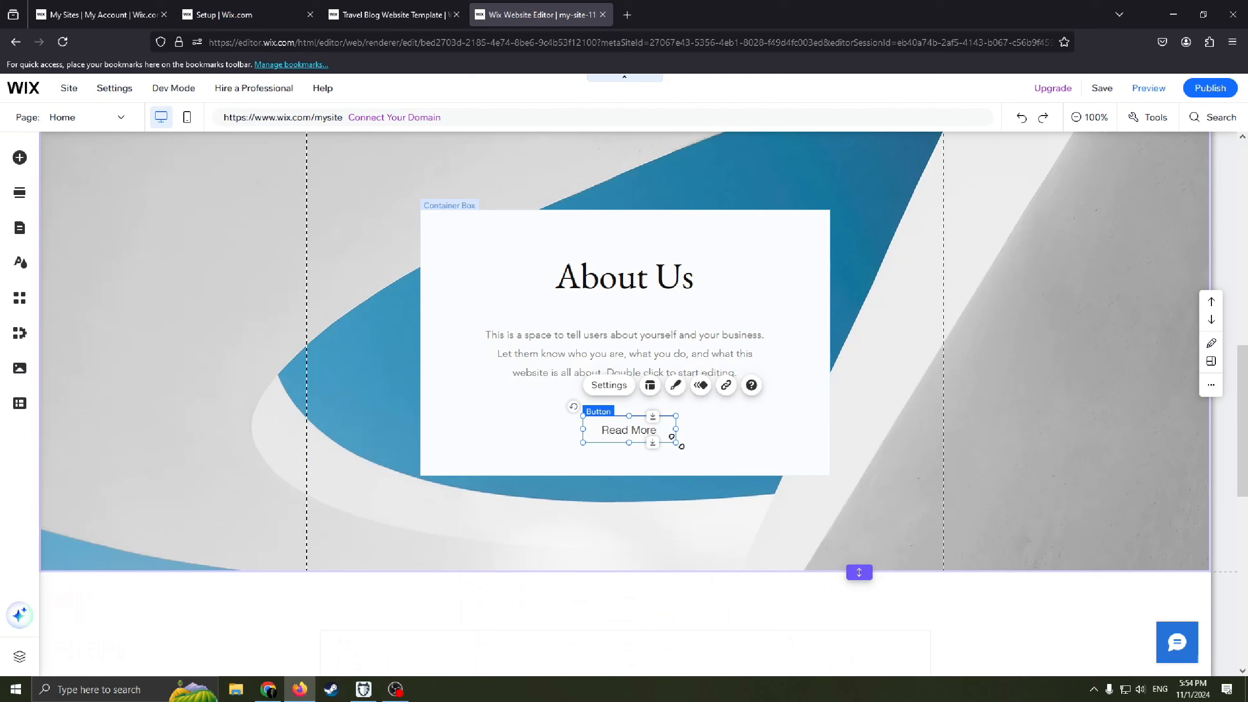
pyautogui.moveTo(678, 444)
pyautogui.mouseDown()
pyautogui.moveTo(788, 471)
pyautogui.moveTo(686, 457)
pyautogui.moveTo(675, 445)
pyautogui.mouseUp()
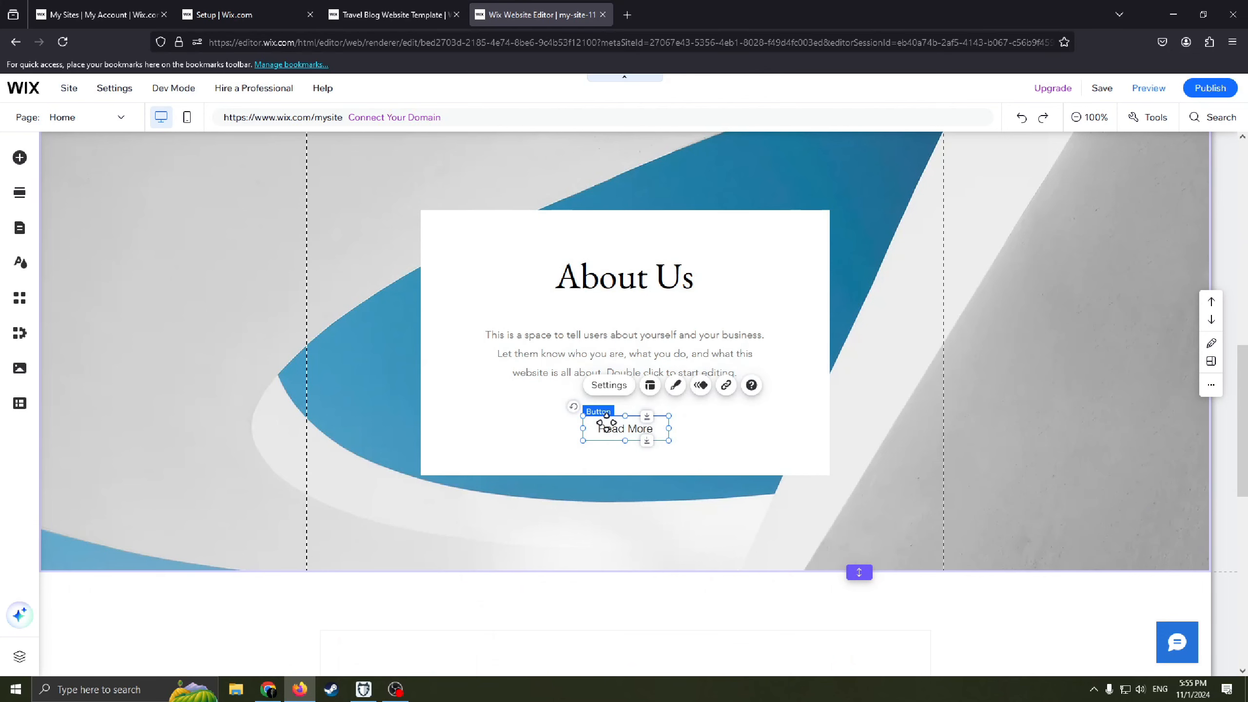
pyautogui.click(606, 386)
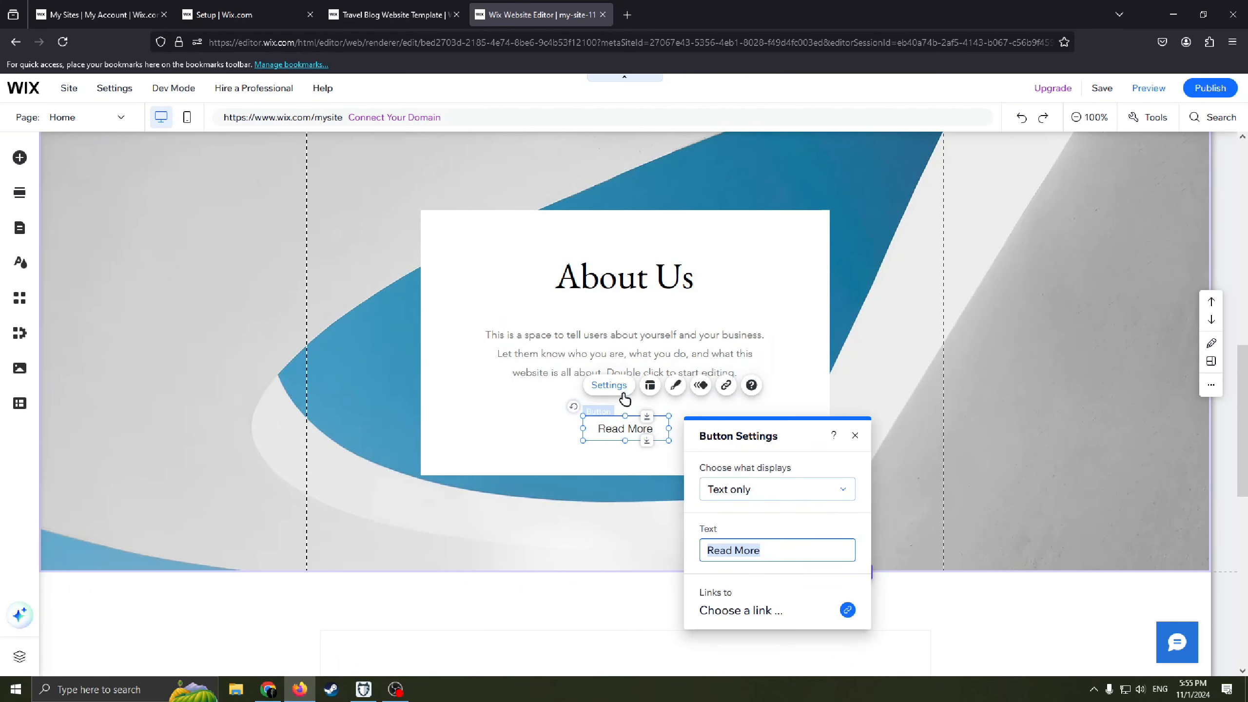
pyautogui.click(855, 436)
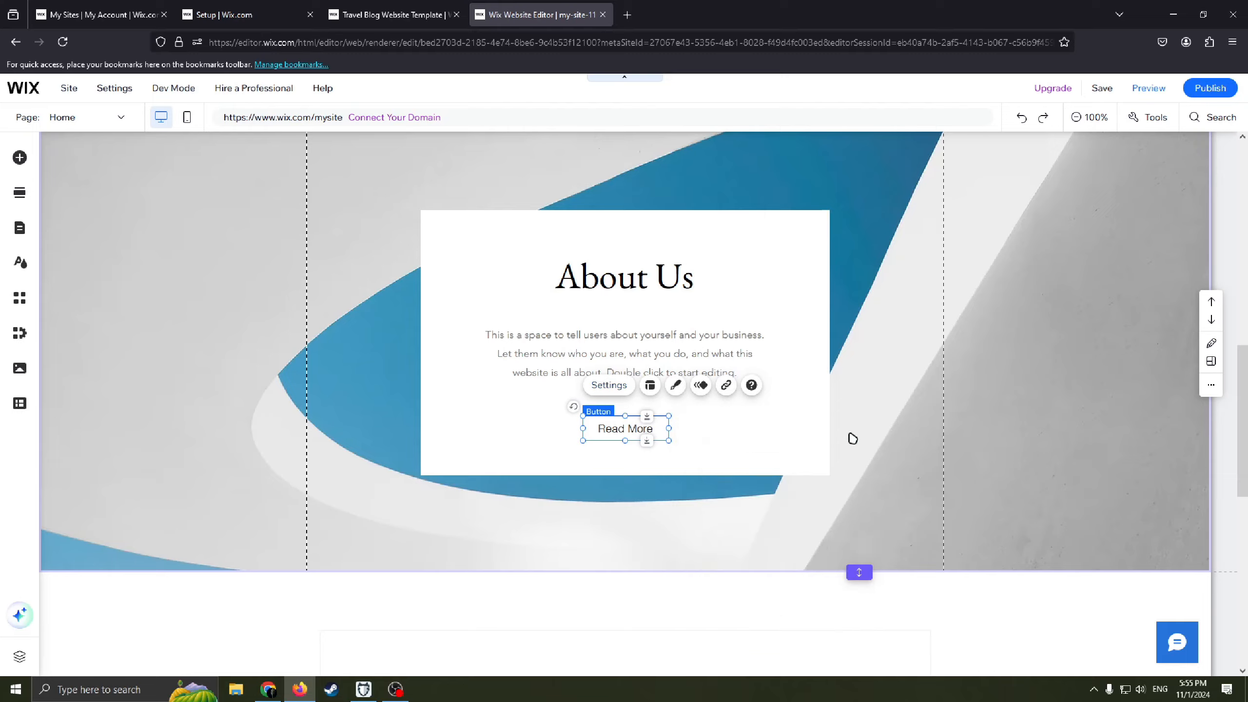
# Review the Home page from the Welcome section through the About Us section to the footer gallery
pyautogui.scroll(6, 641, 334)
pyautogui.scroll(5, 641, 334)
pyautogui.moveTo(632, 191)
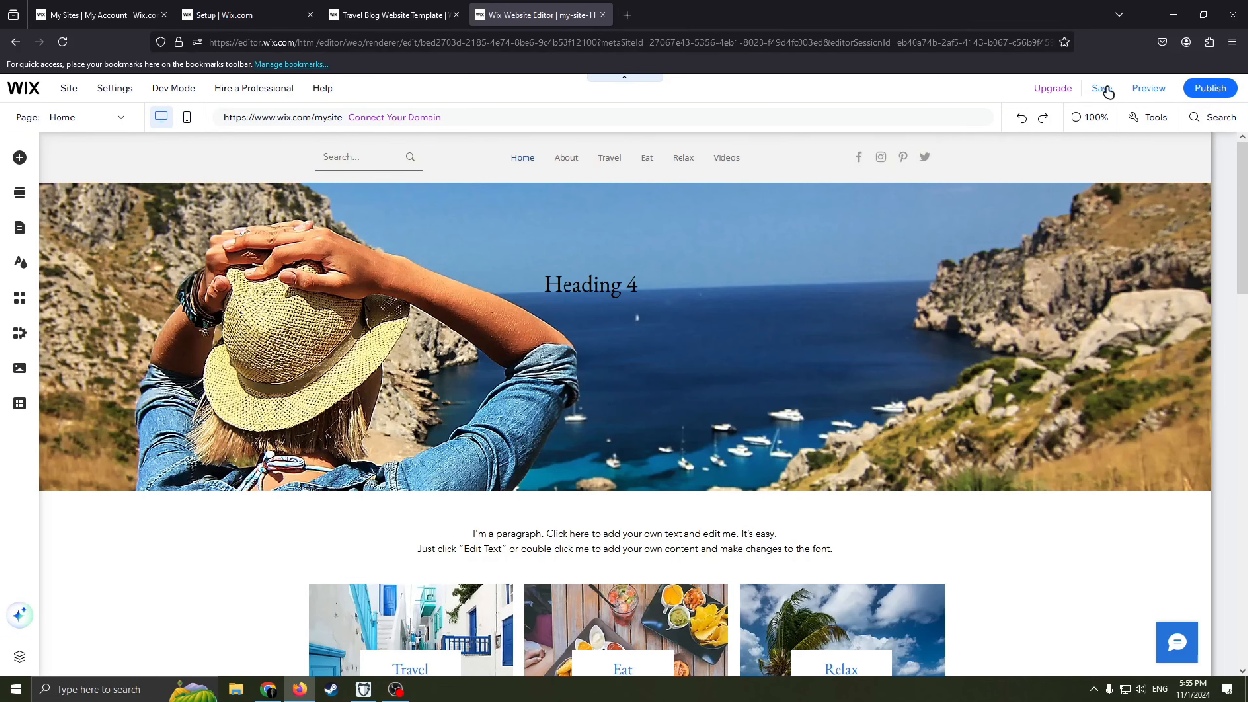
pyautogui.moveTo(1103, 95)
pyautogui.scroll(-1, 1035, 310)
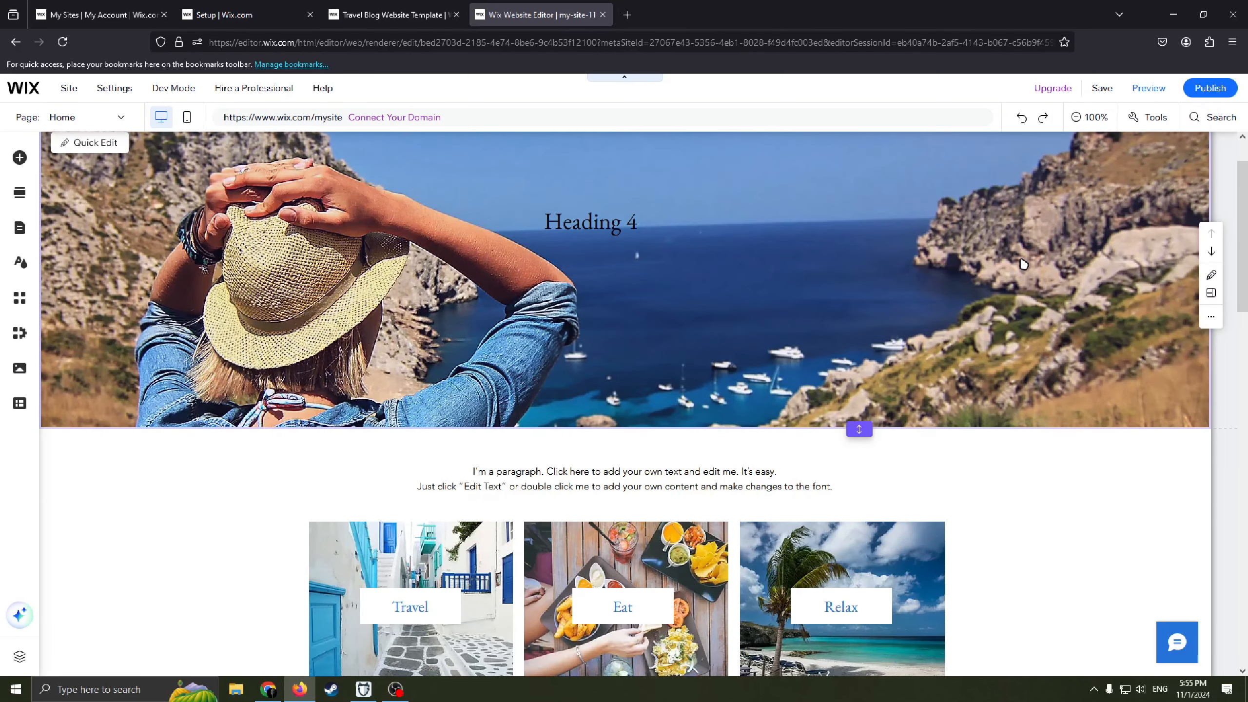
pyautogui.scroll(1, 1025, 265)
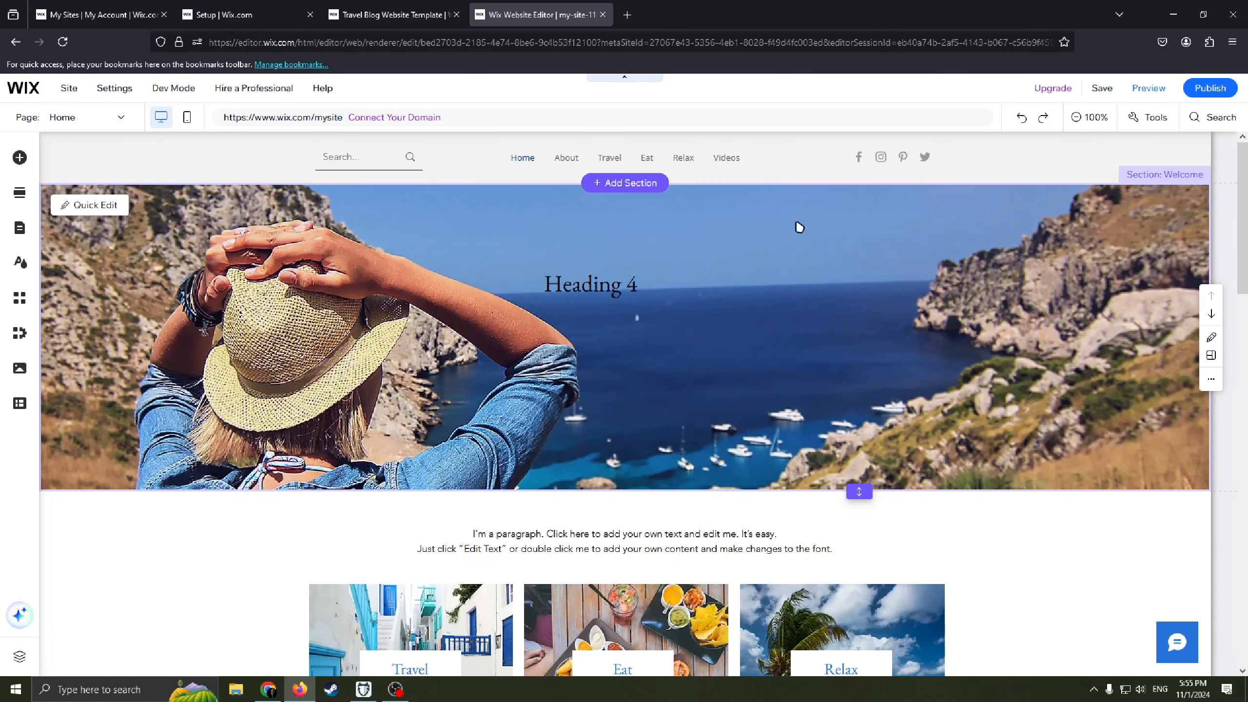
pyautogui.scroll(-2, 911, 276)
pyautogui.scroll(-10, 913, 241)
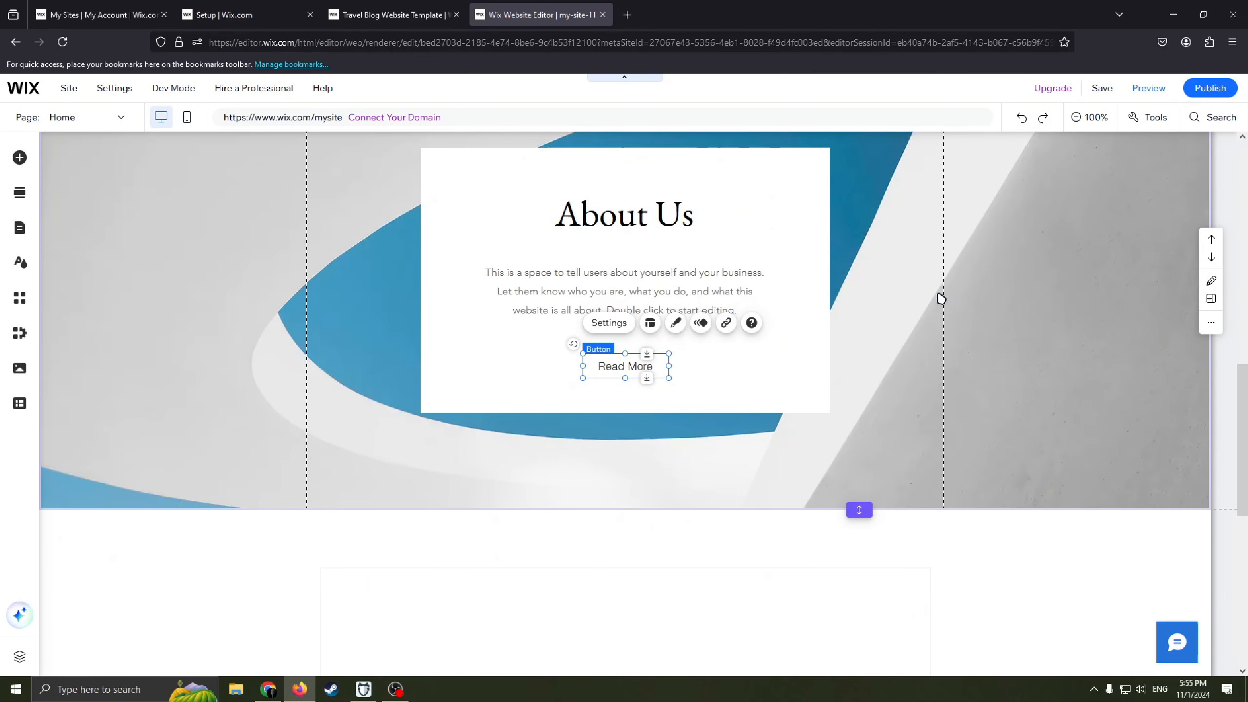
pyautogui.scroll(-2, 1023, 292)
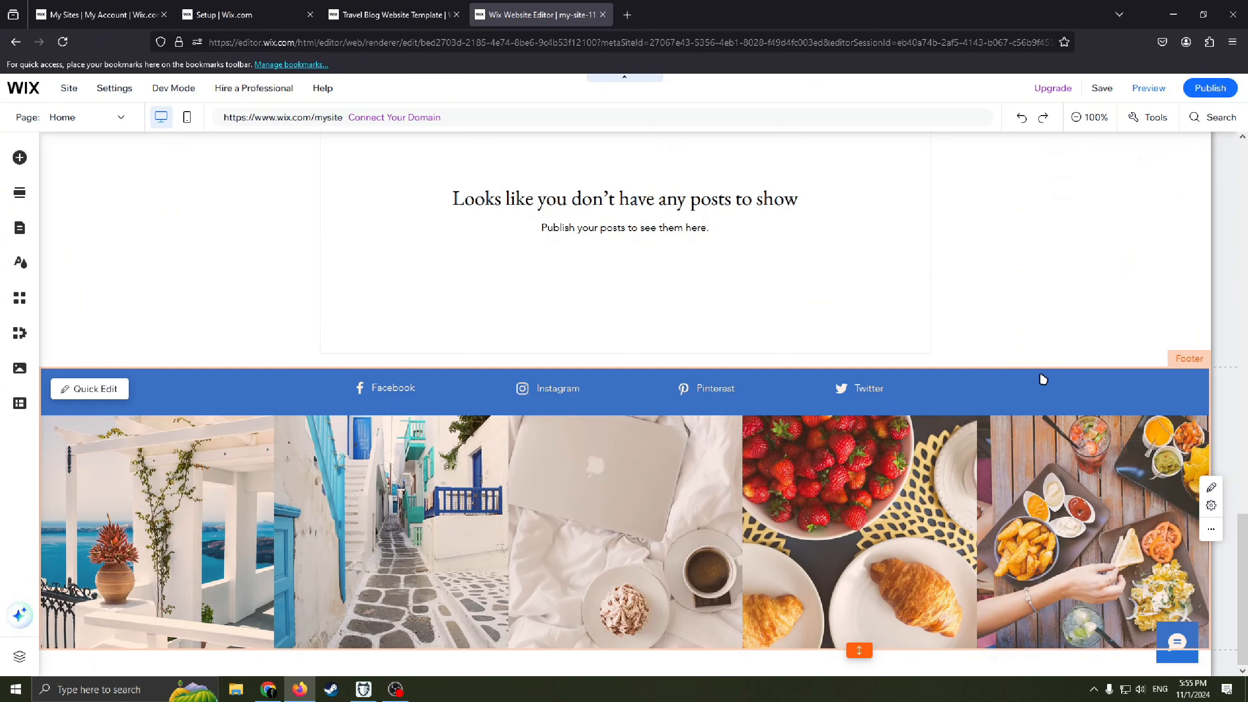